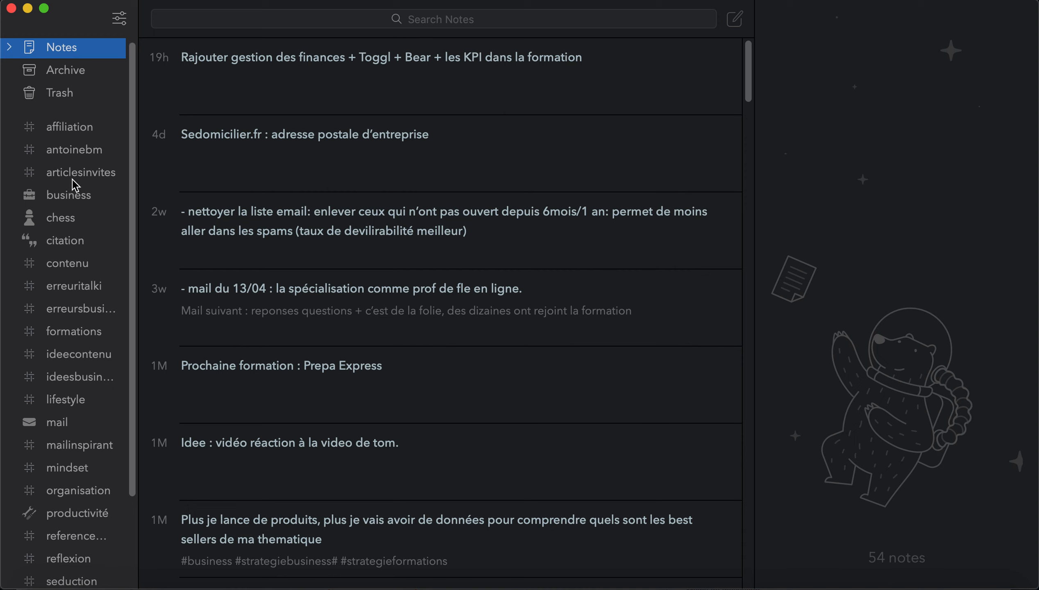
# Step: Look through the full list of tags used to organise the notes
pyautogui.scroll(-5, 74, 178)
pyautogui.scroll(5, 90, 354)
pyautogui.scroll(-5, 95, 376)
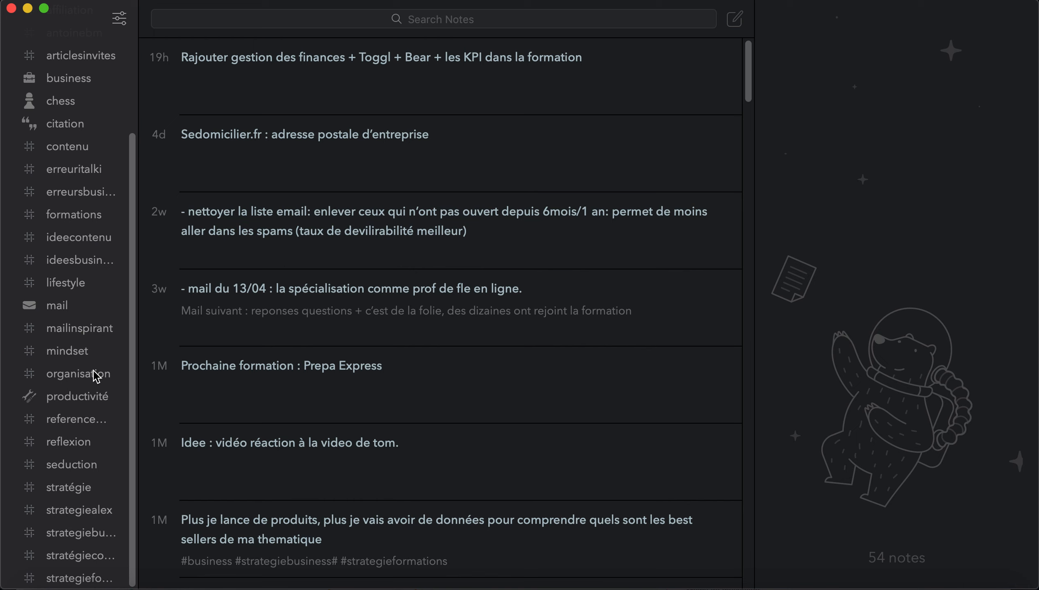
pyautogui.scroll(5, 95, 375)
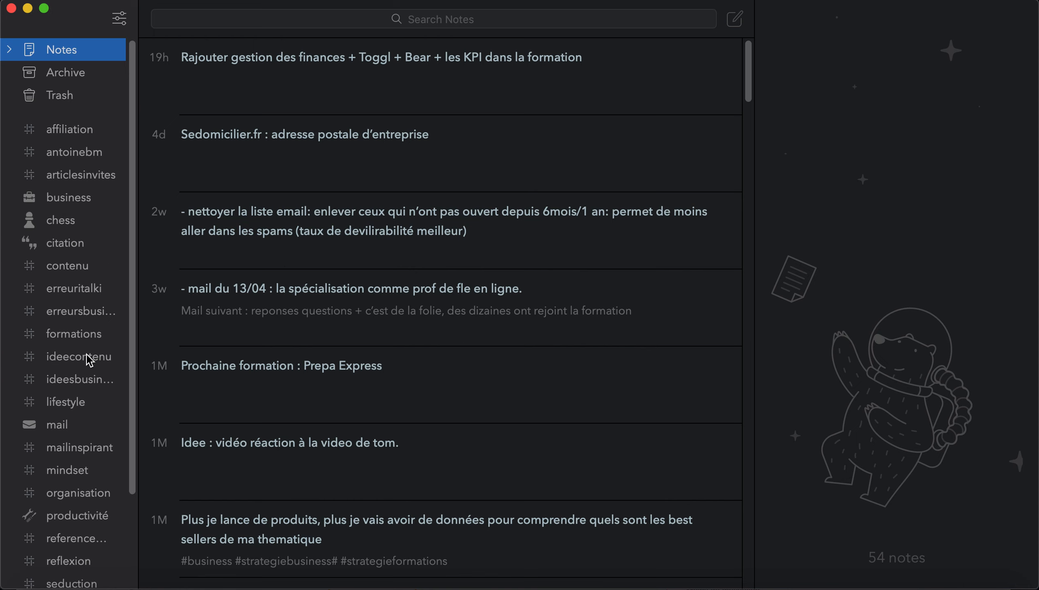
pyautogui.scroll(-5, 84, 371)
pyautogui.scroll(5, 104, 124)
pyautogui.scroll(-5, 69, 490)
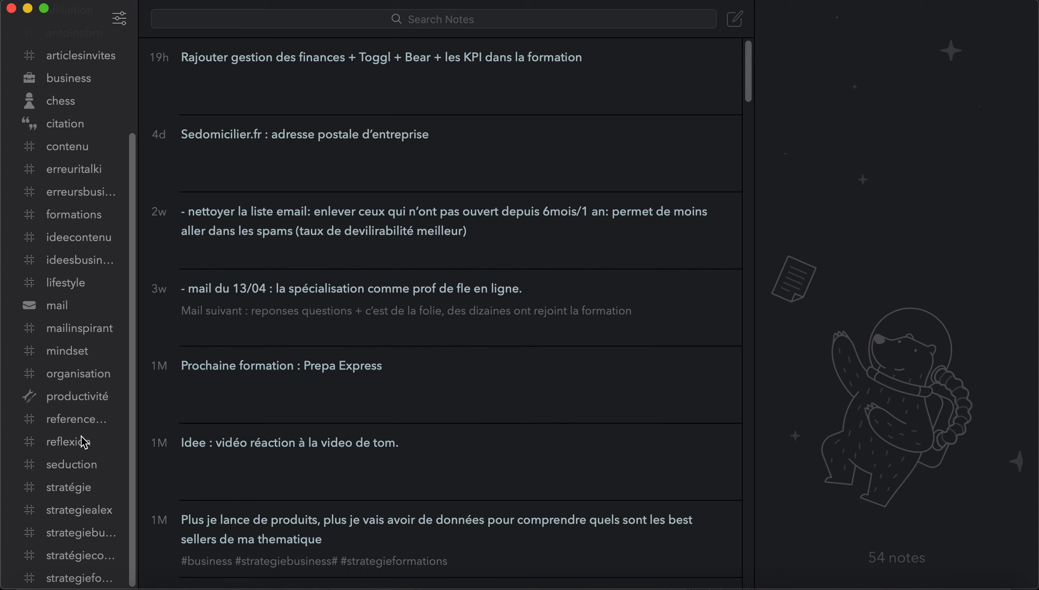
pyautogui.scroll(5, 83, 441)
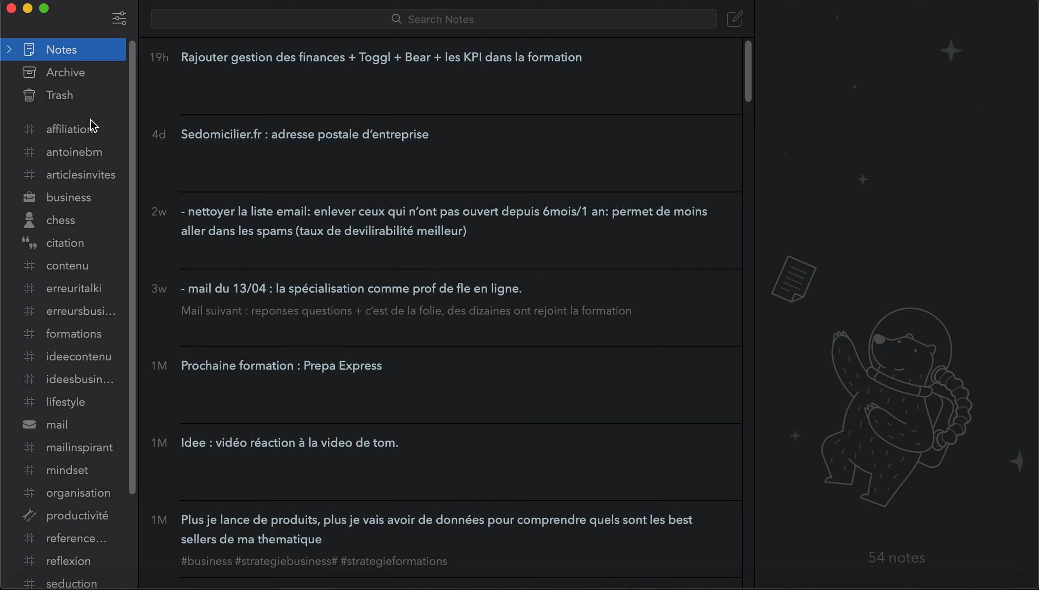
# Step: Create a new note titled "Comment gagner du temps pour préparer des cours de FLE ?"
pyautogui.click(735, 20)
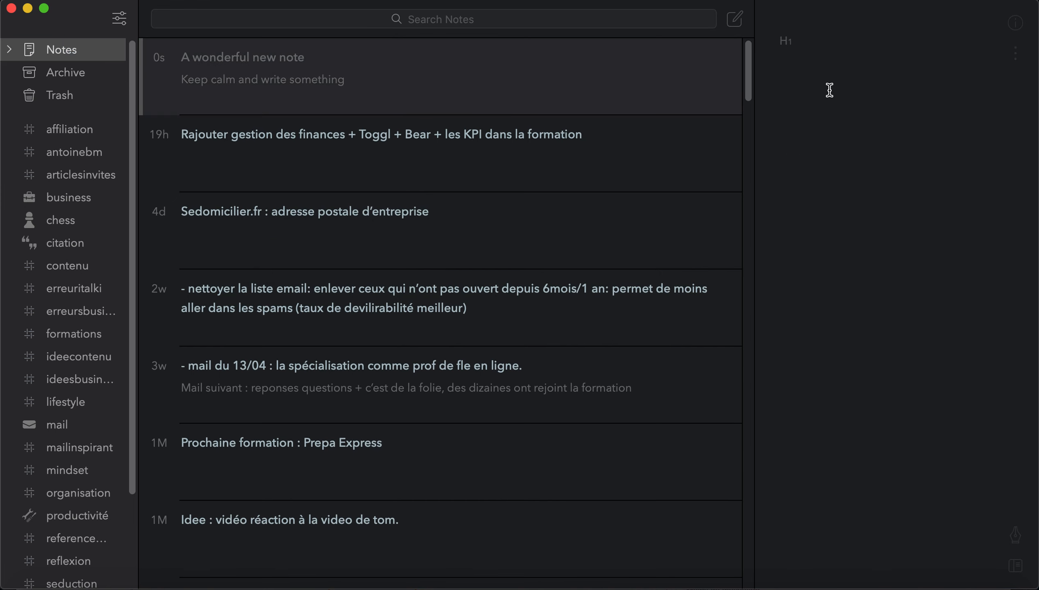
pyautogui.write('Comment ')
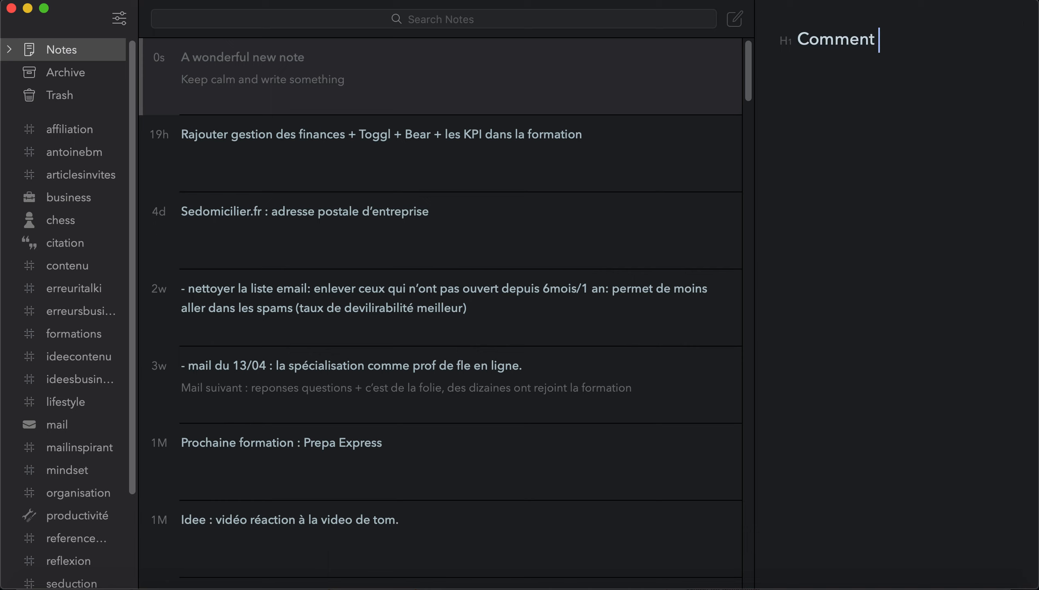
pyautogui.write('gagner du temps')
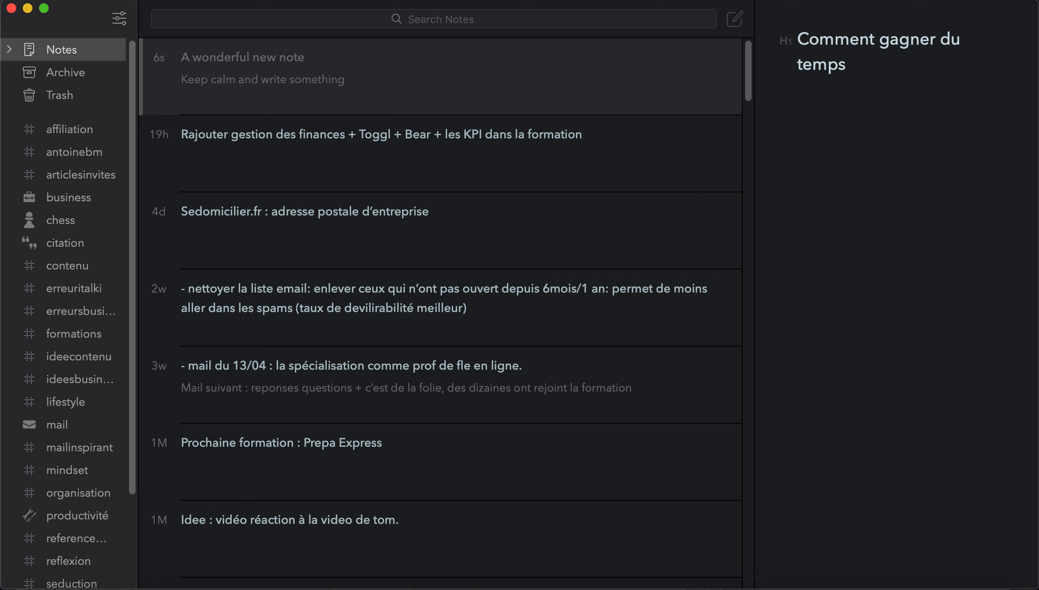
pyautogui.write(' pour préparer des ')
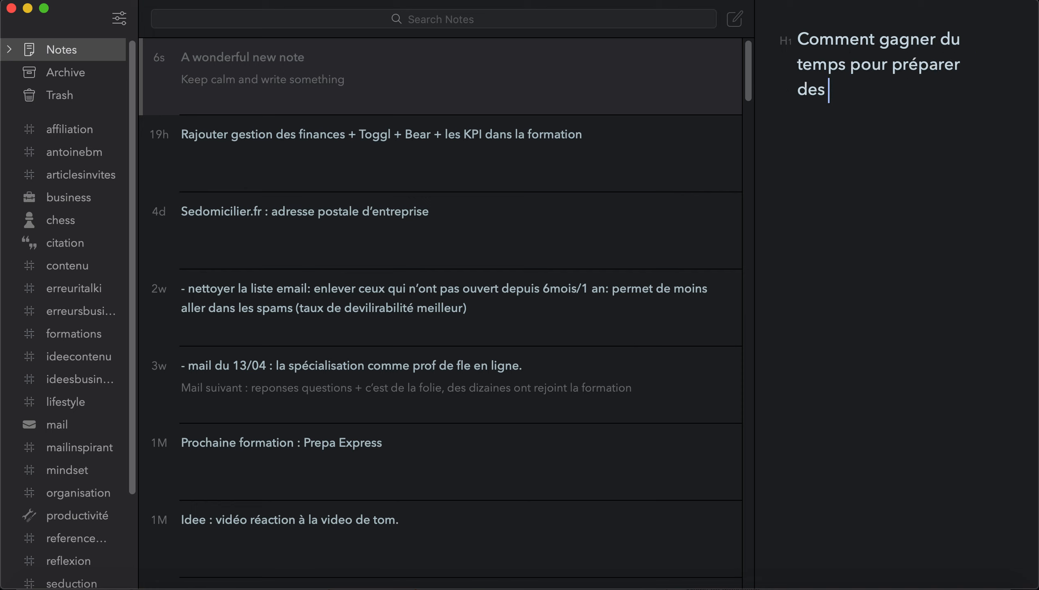
pyautogui.write('cours de FLE ?')
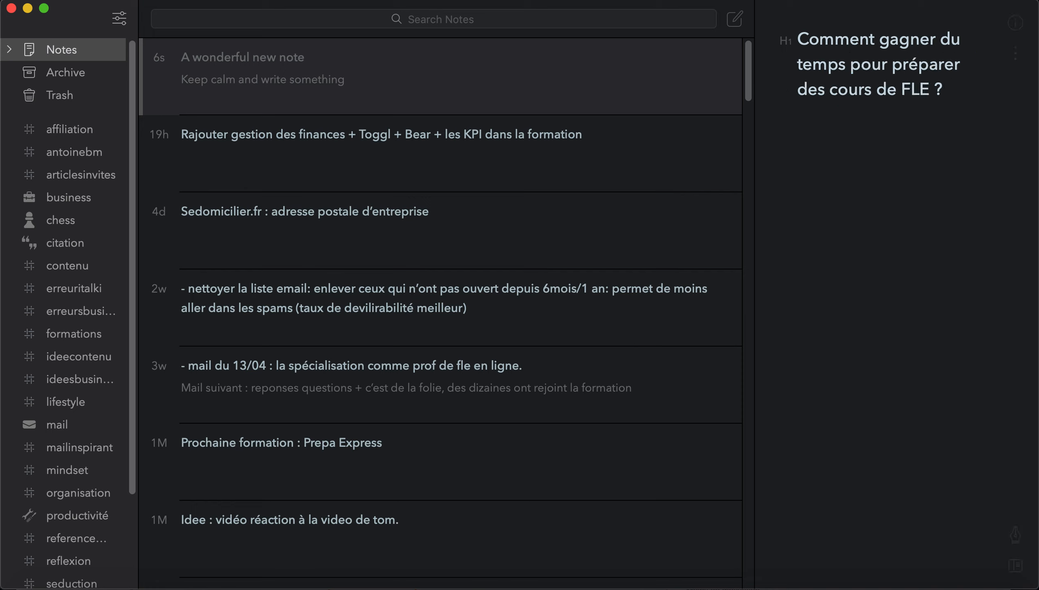
# Step: Try Heading 2 and no heading on the note's title, and restore it to Heading 1
pyautogui.click(784, 41)
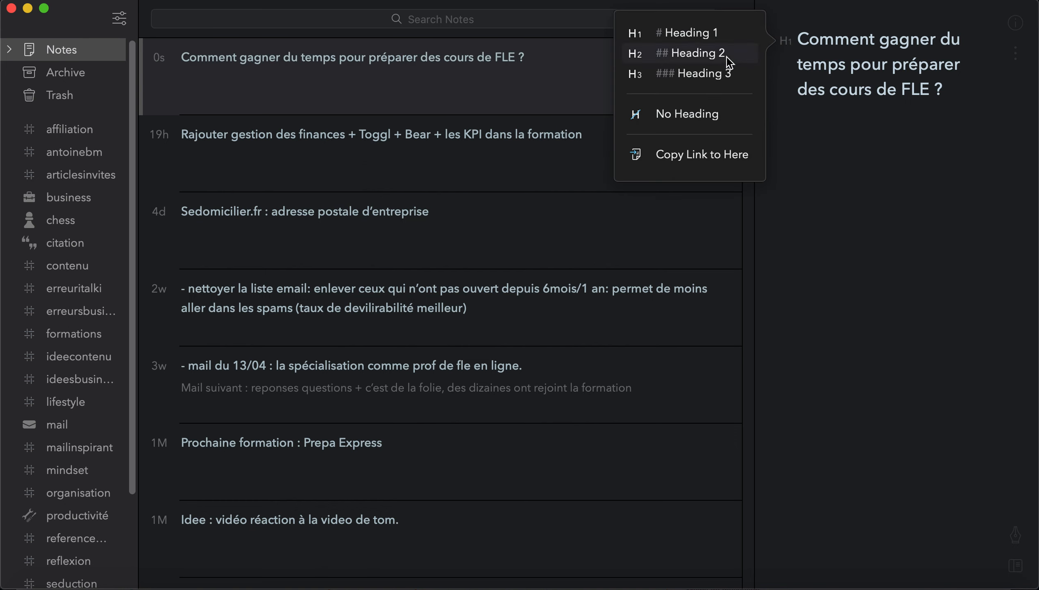
pyautogui.click(697, 52)
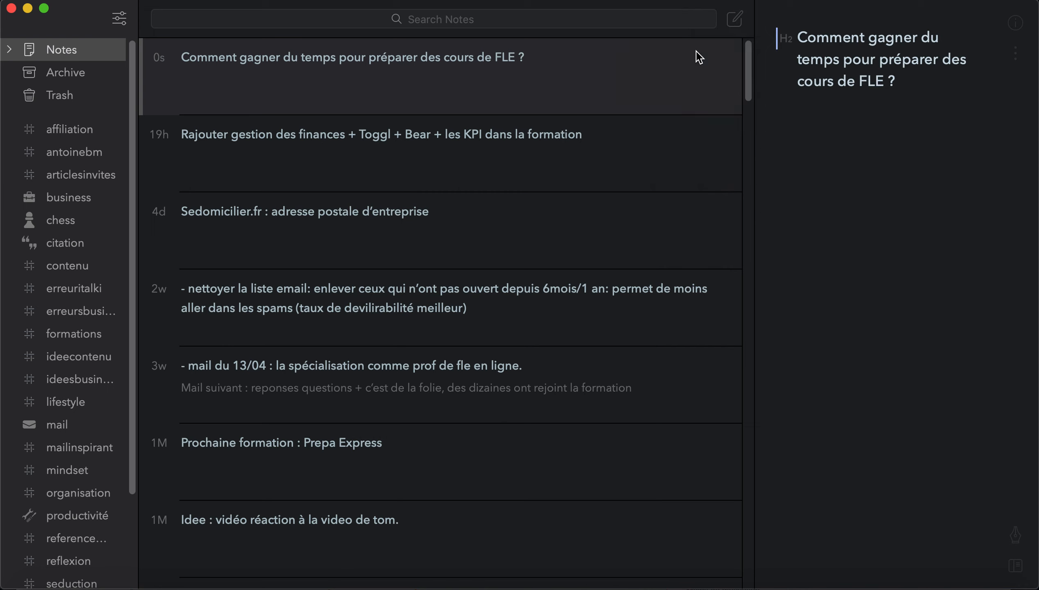
pyautogui.click(785, 39)
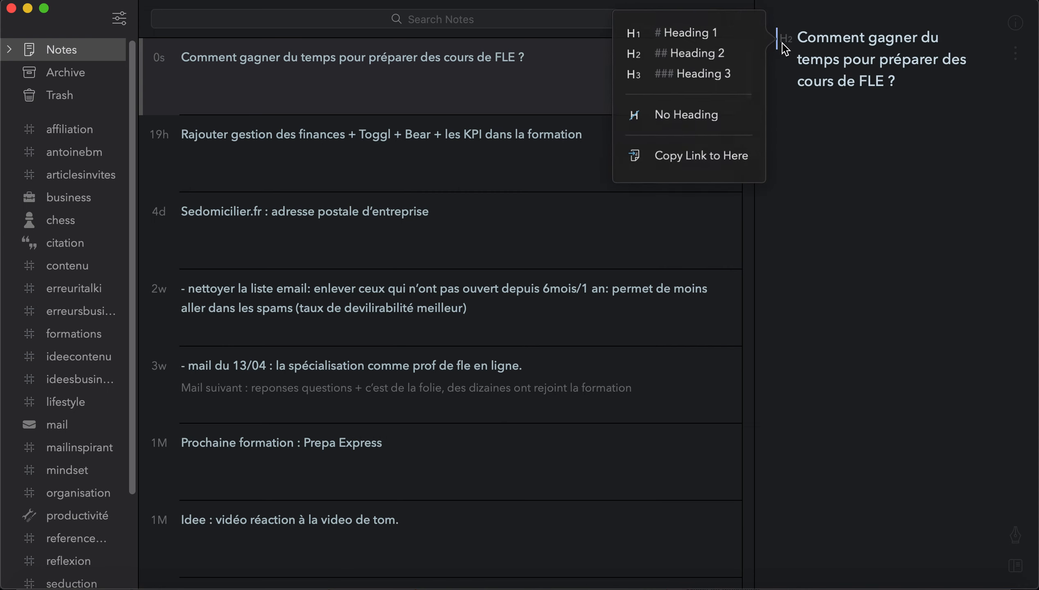
pyautogui.click(709, 108)
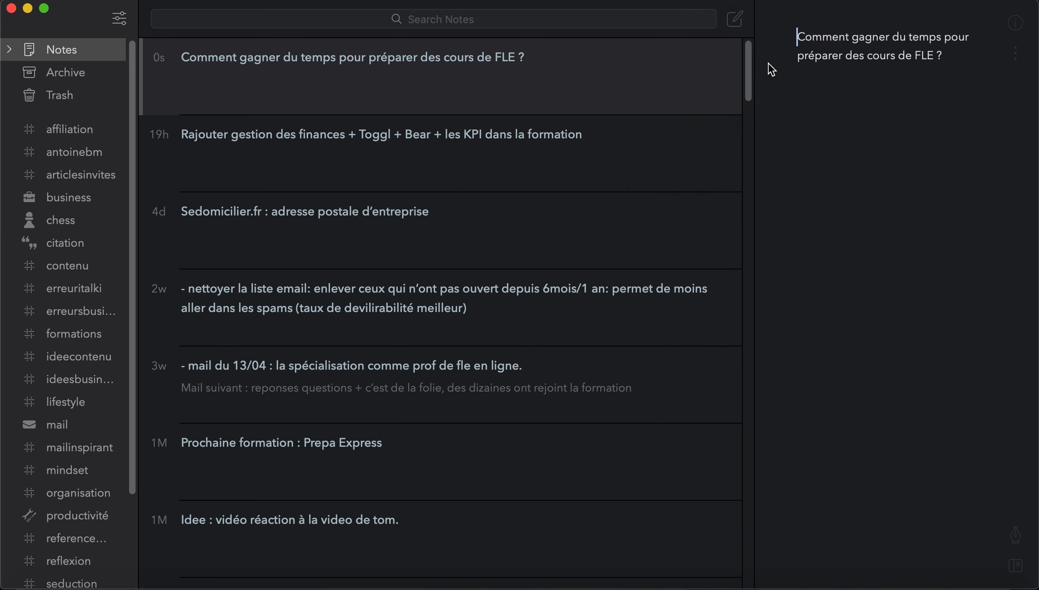
pyautogui.press('super+z')
pyautogui.click(785, 38)
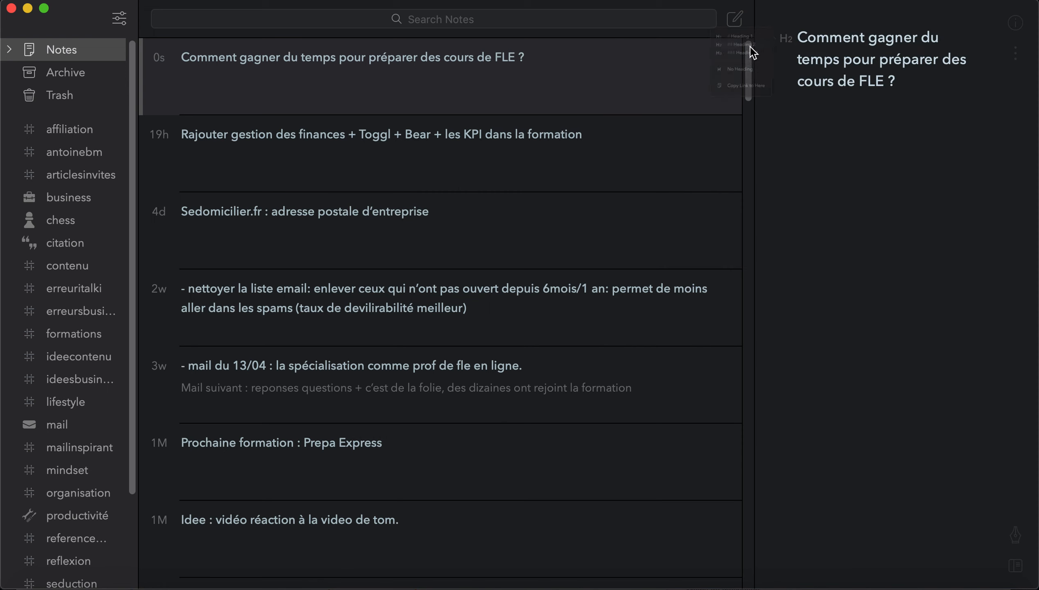
pyautogui.click(720, 40)
# Step: Start a new line below the title, trying a line separator there and removing it
pyautogui.press('Return')
pyautogui.click(1015, 538)
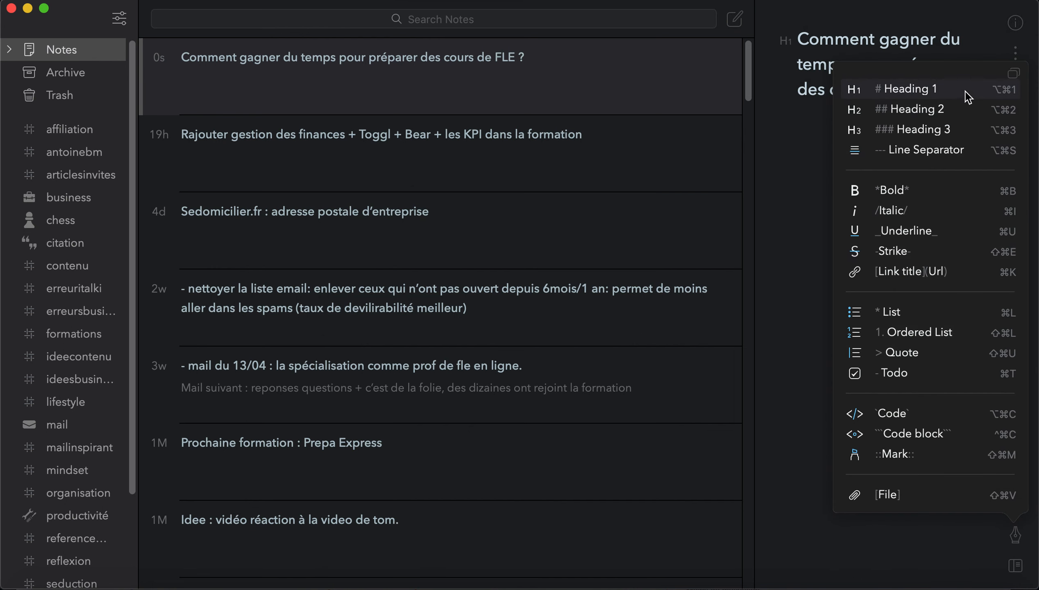
pyautogui.click(949, 148)
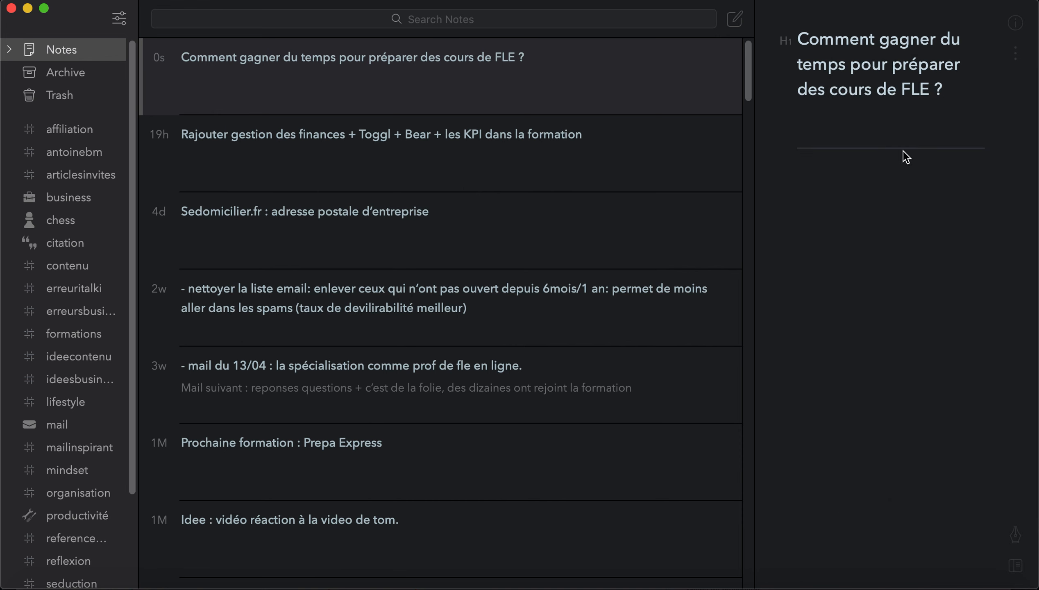
pyautogui.press('BackSpace')
# Step: Add a bulleted list below the title with "Acheter des ressources", "Demander des idées aux collègues" and "Improviser"
pyautogui.click(1016, 537)
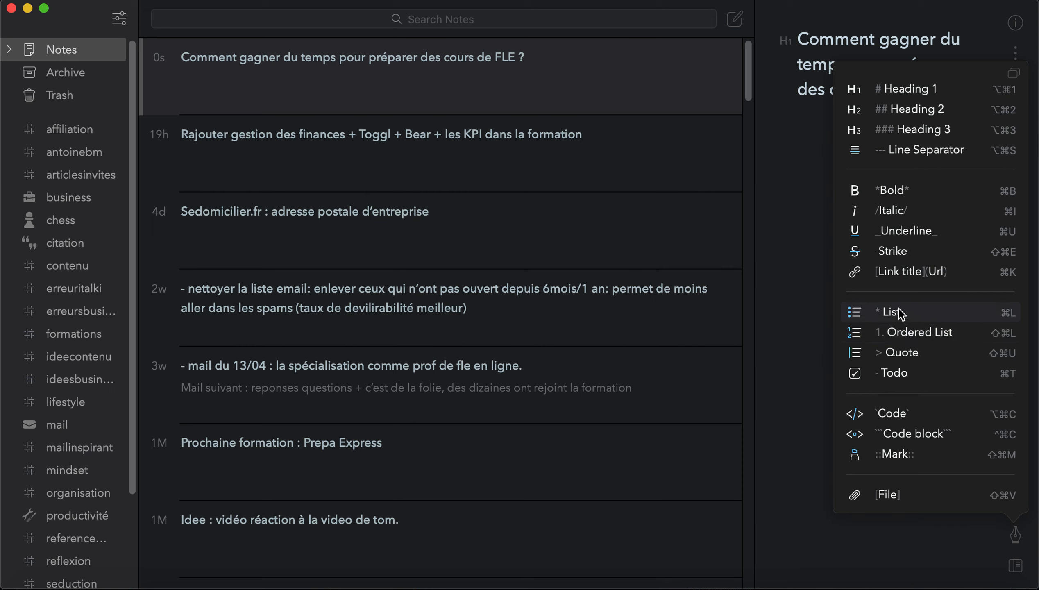
pyautogui.click(900, 313)
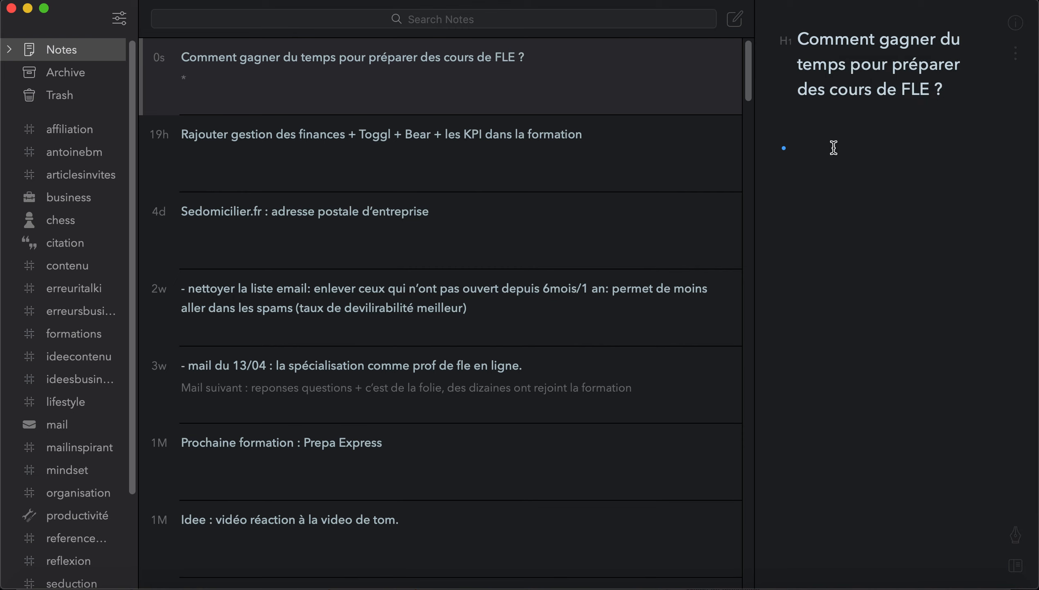
pyautogui.write('Acheter des ressources')
pyautogui.press('Return')
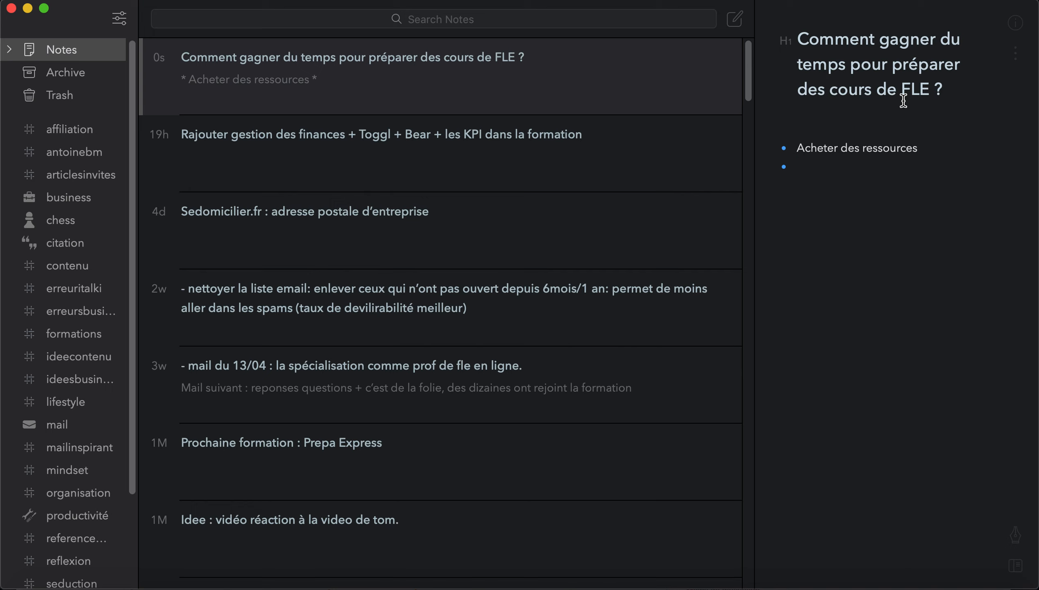
pyautogui.write('Demander des idées aux')
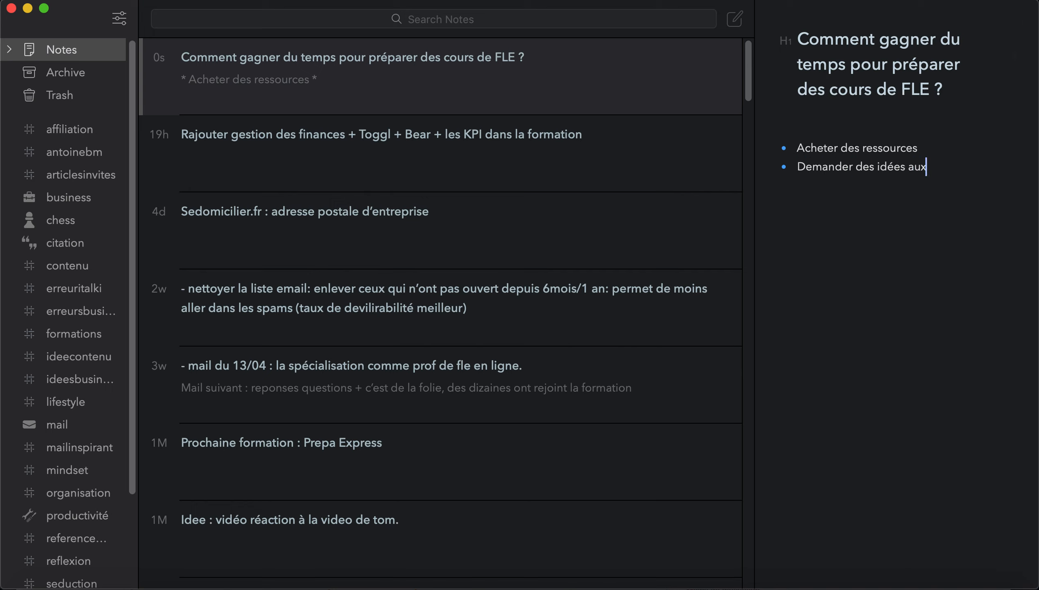
pyautogui.write(' collègues')
pyautogui.press('Return')
pyautogui.write('Improviser')
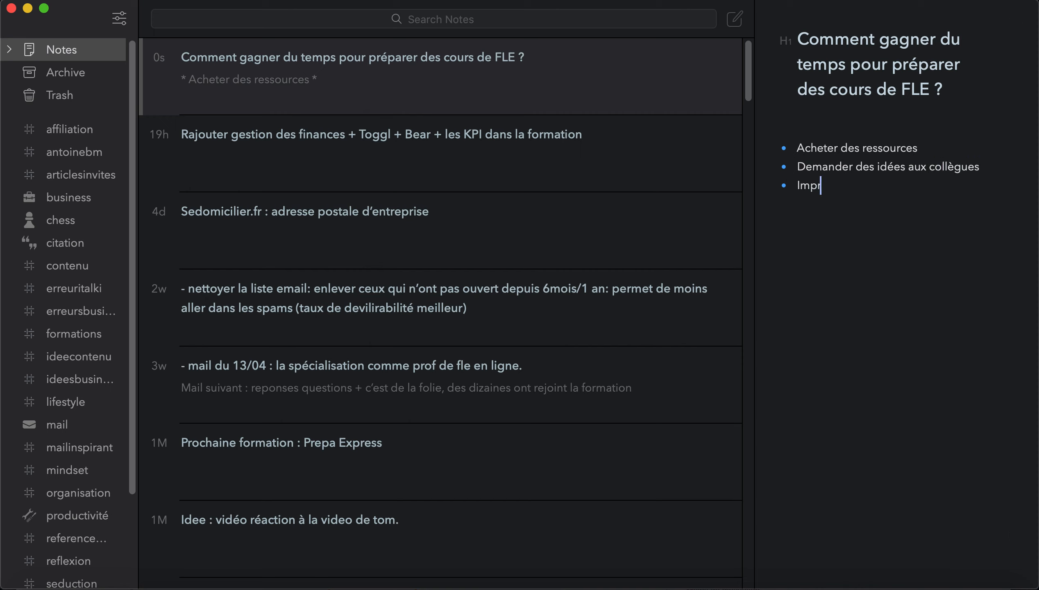
pyautogui.hotkey('shift', 'Return')
pyautogui.click(1014, 542)
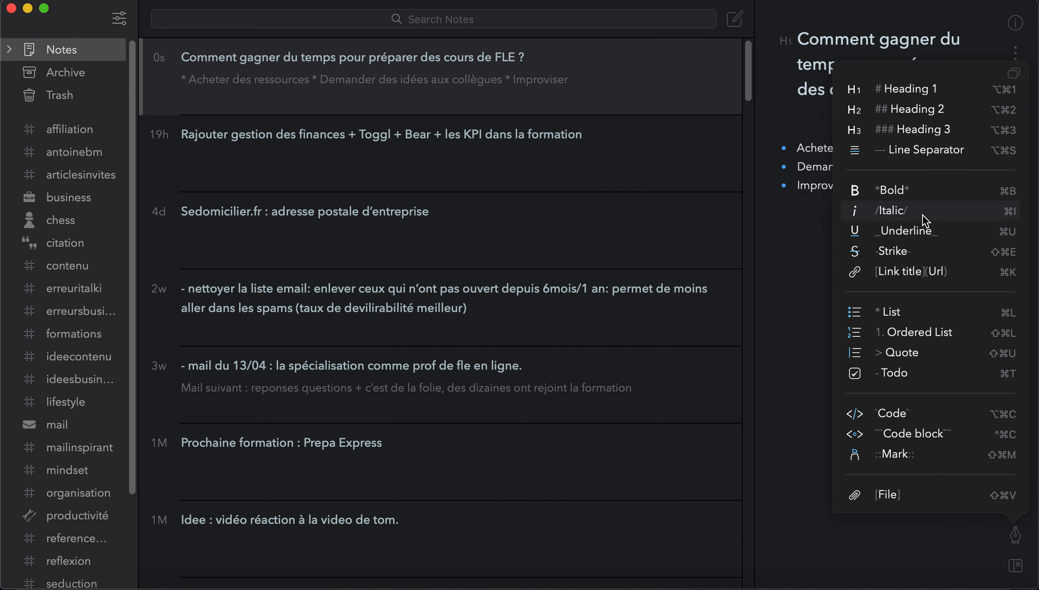
pyautogui.click(920, 276)
pyautogui.click(733, 318)
pyautogui.click(931, 268)
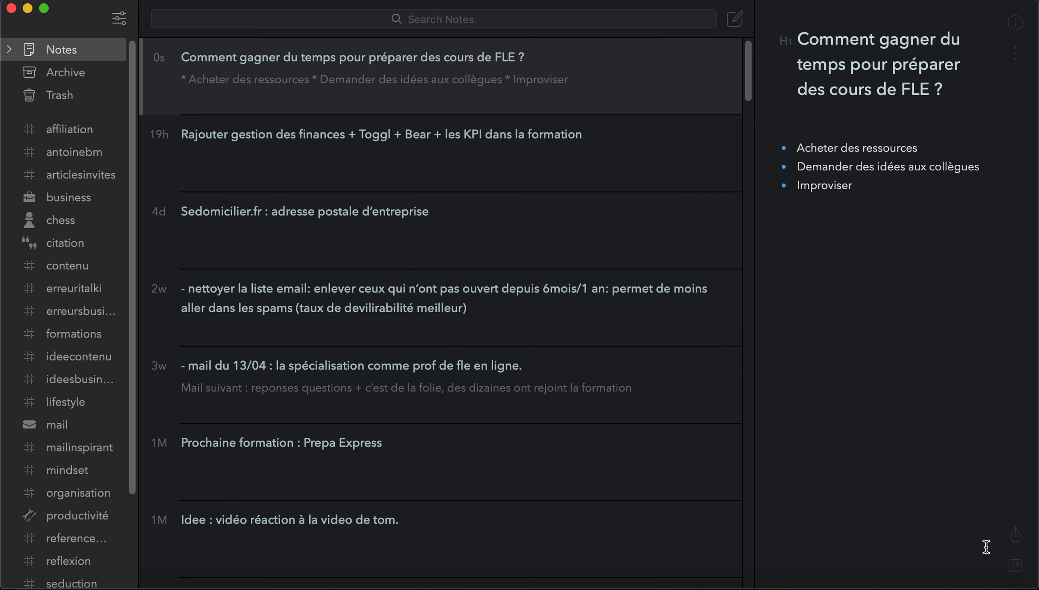
# Step: Browse the Desktop and Downloads folders for a file to insert in the note, and cancel the insertion
pyautogui.click(1015, 535)
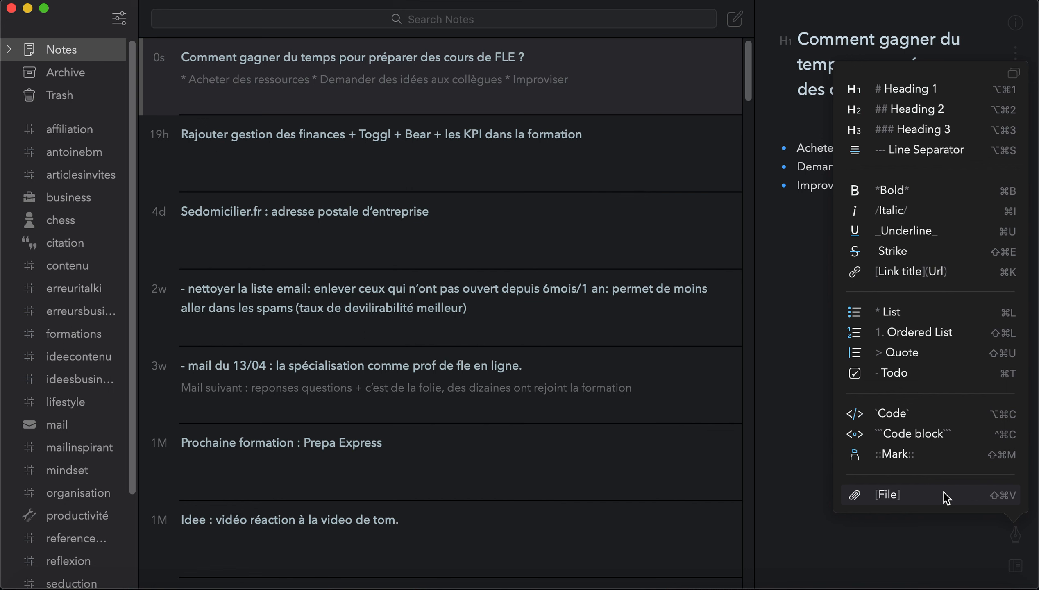
pyautogui.click(947, 497)
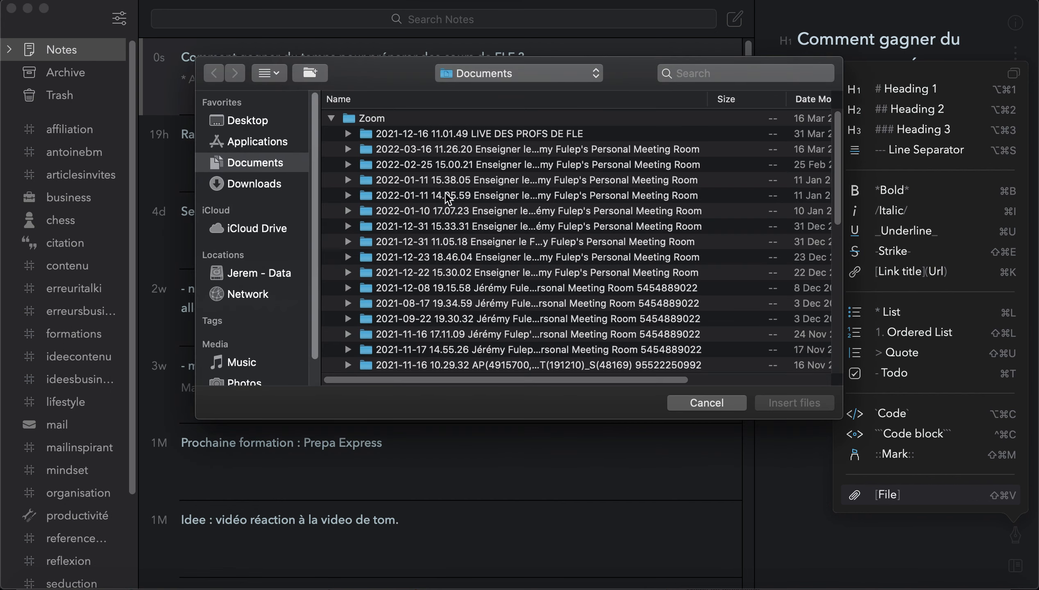
pyautogui.click(248, 121)
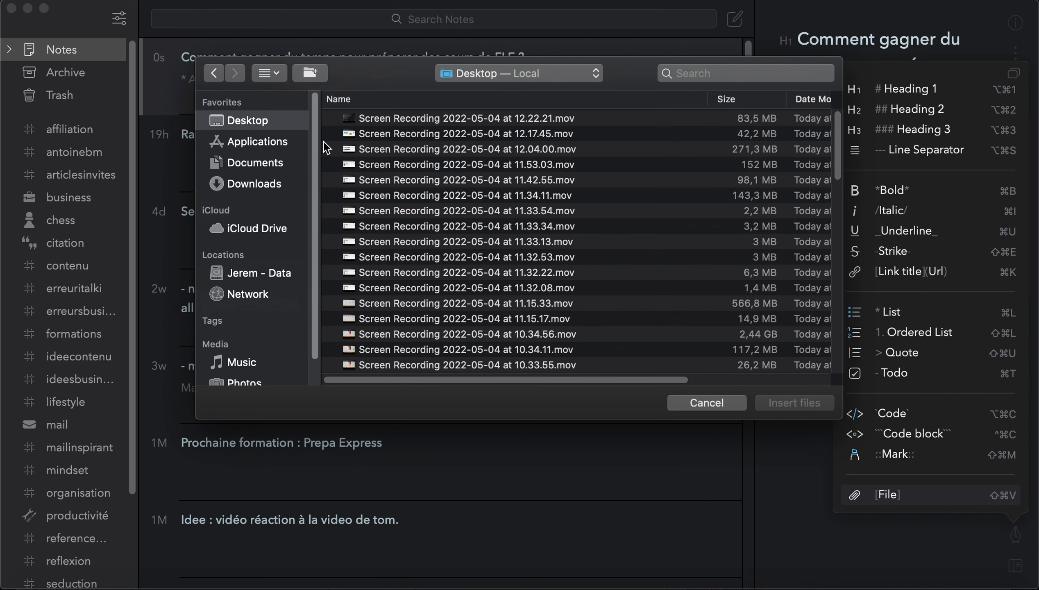
pyautogui.scroll(-10, 471, 182)
pyautogui.scroll(10, 471, 182)
pyautogui.click(300, 181)
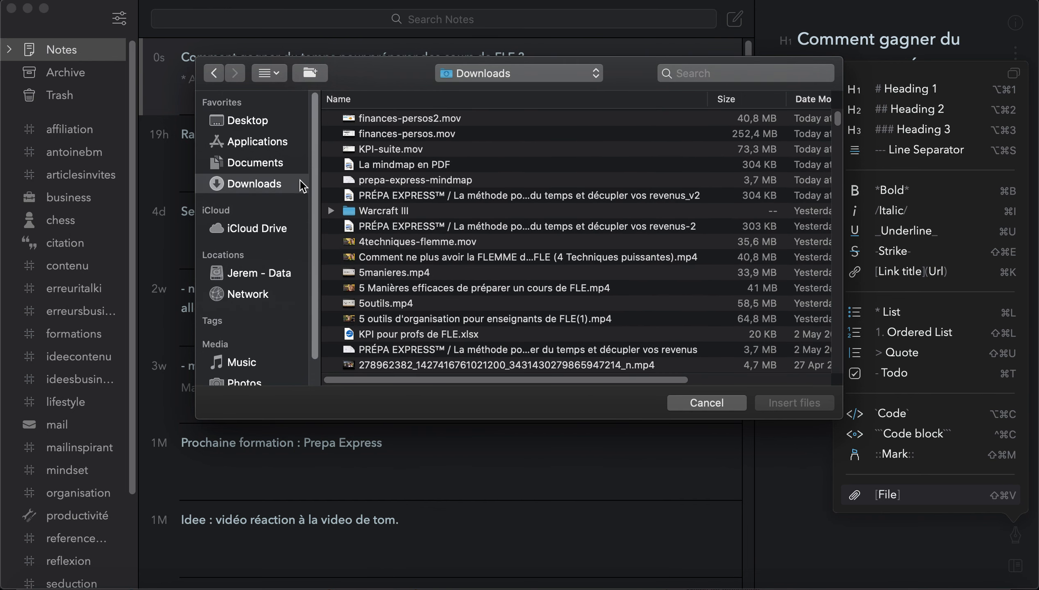
pyautogui.click(696, 407)
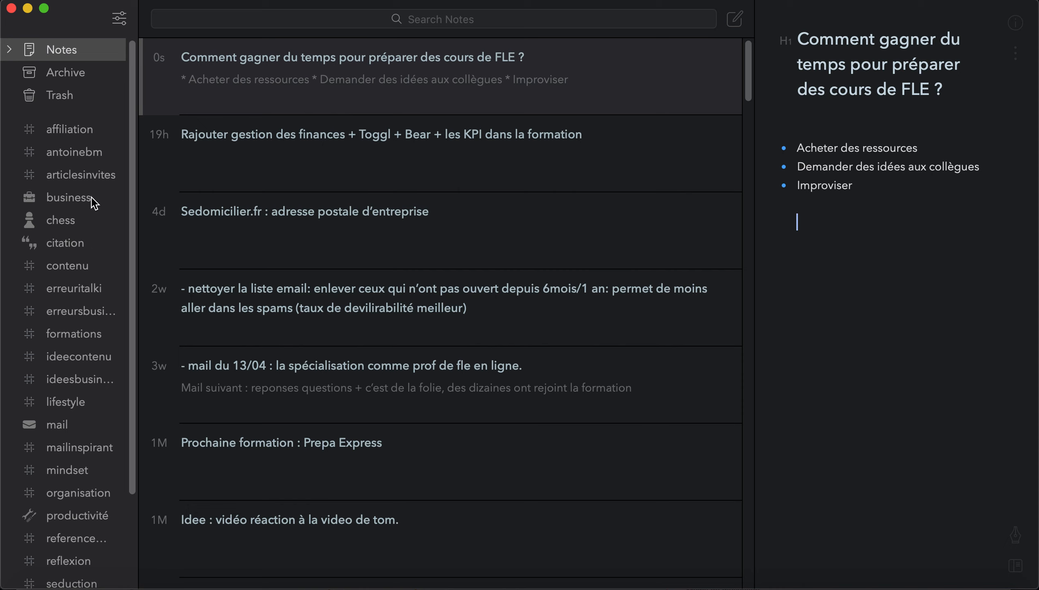
# Step: Open the note tagged chess and read through its two e-mail screenshots
pyautogui.click(91, 227)
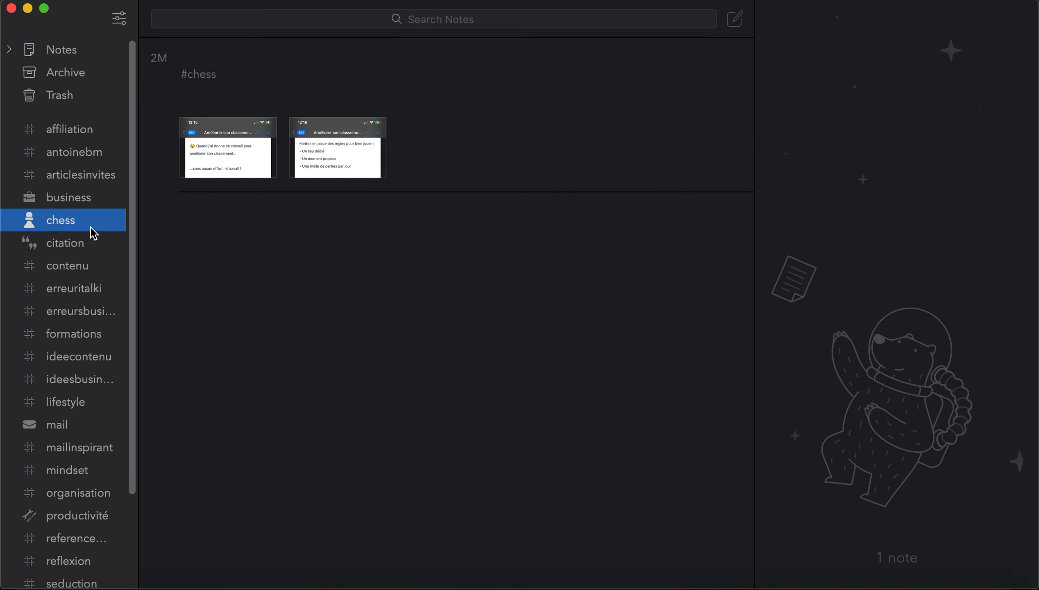
pyautogui.click(232, 158)
pyautogui.scroll(-10, 924, 289)
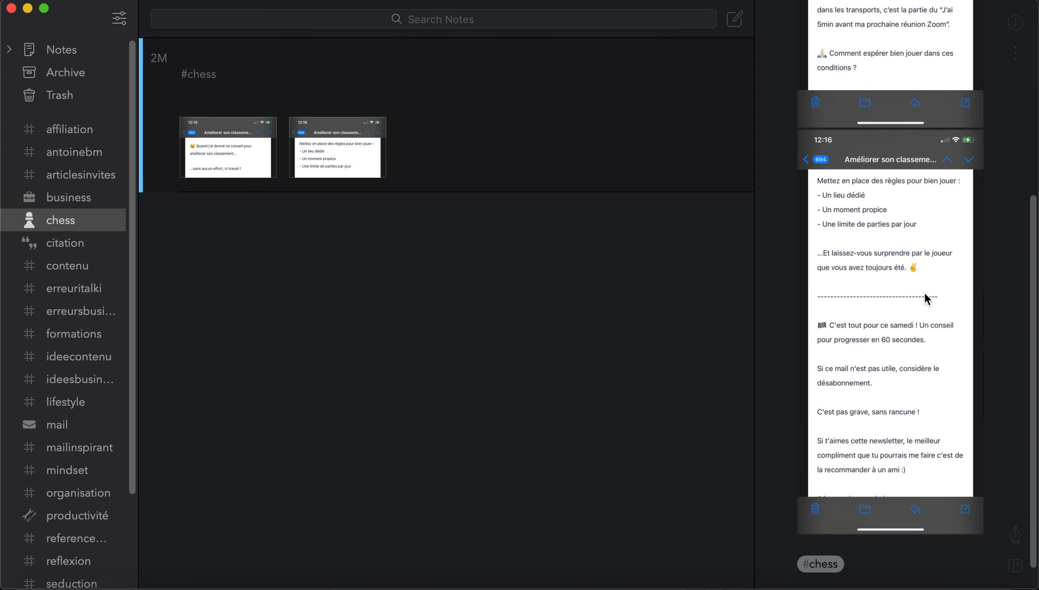
pyautogui.scroll(8, 897, 328)
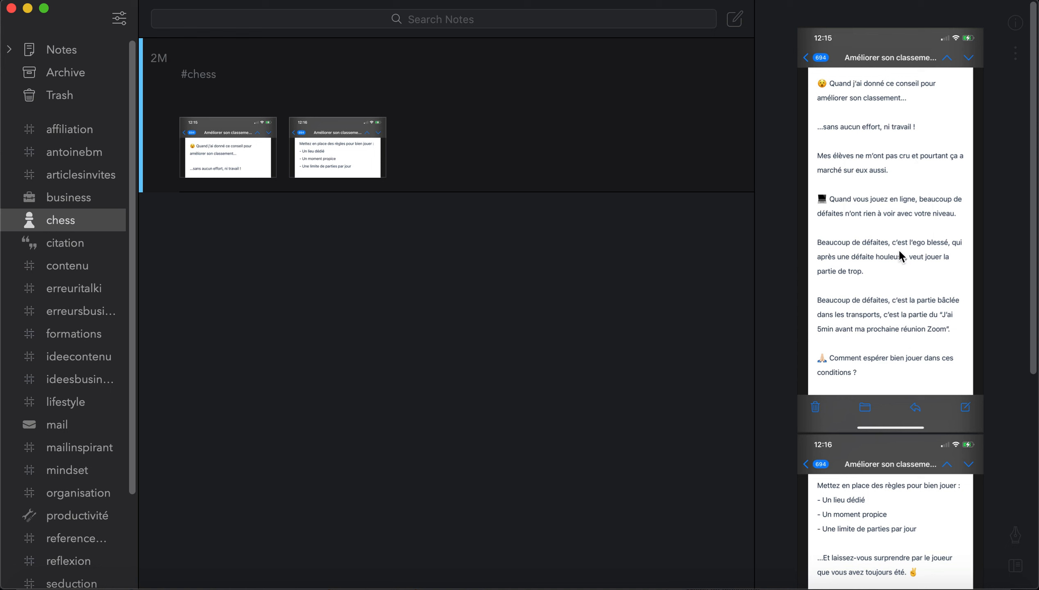
pyautogui.scroll(-8, 887, 328)
pyautogui.scroll(6, 897, 253)
pyautogui.scroll(-8, 965, 247)
pyautogui.scroll(8, 972, 262)
# Step: Open the "Erreurs iTalki" note under the erreuritalki tag and view its calendar image enlarged, closing the preview
pyautogui.click(105, 289)
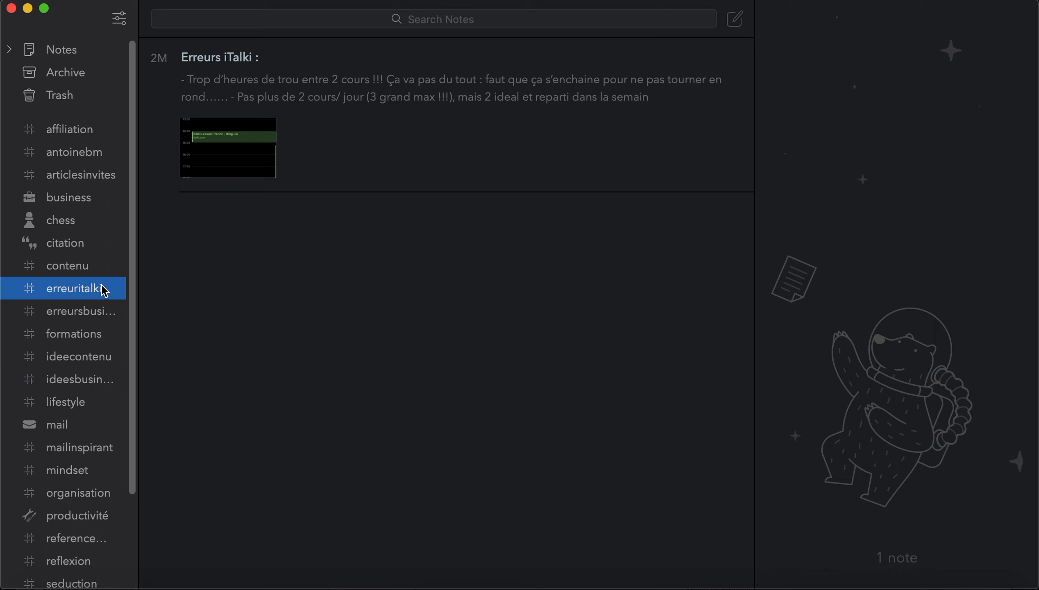
pyautogui.click(333, 121)
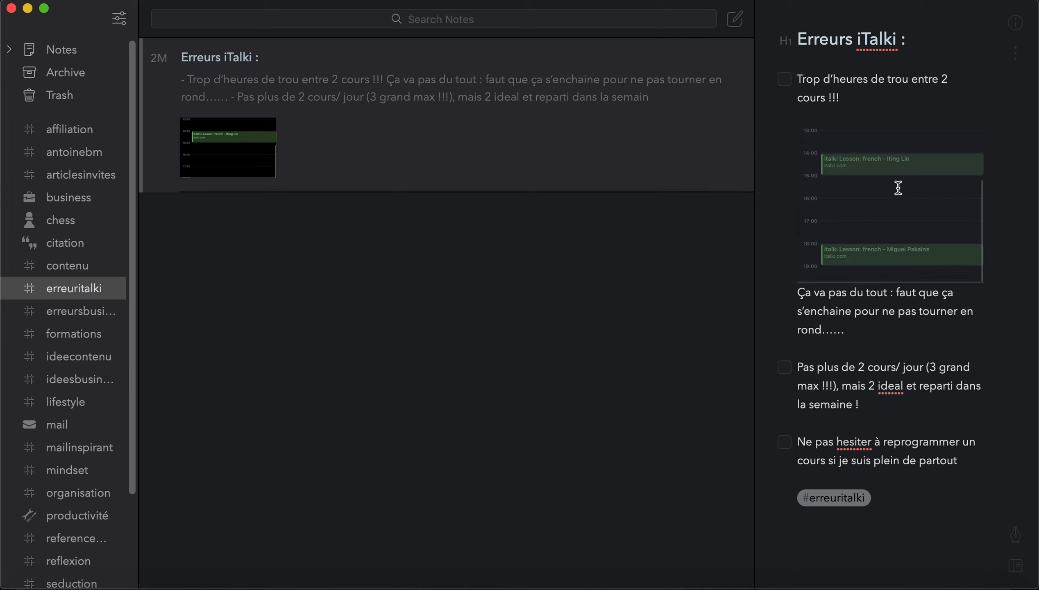
pyautogui.doubleClick(897, 187)
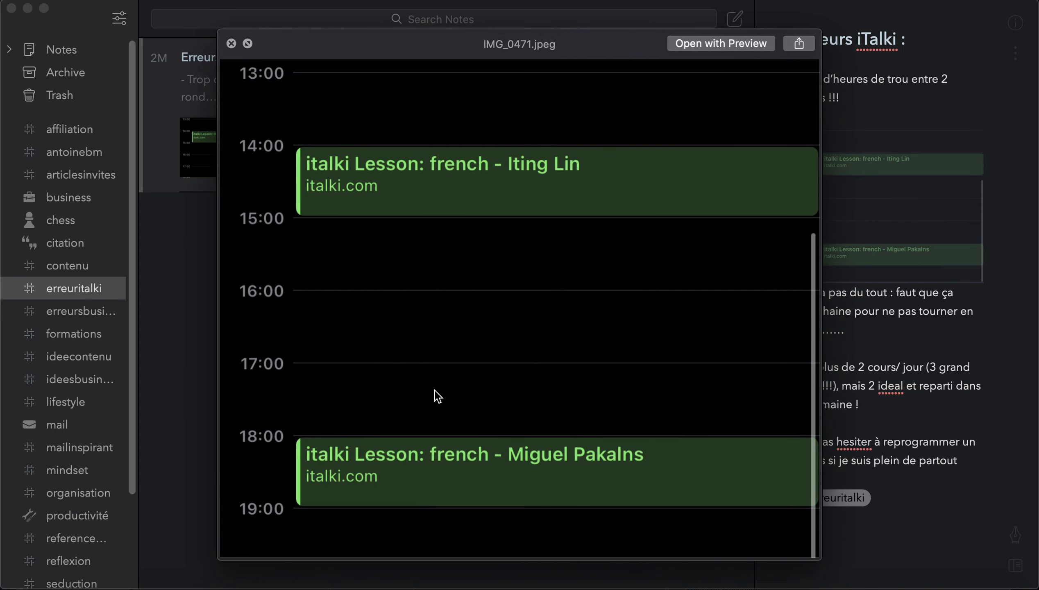
pyautogui.click(961, 392)
pyautogui.click(232, 43)
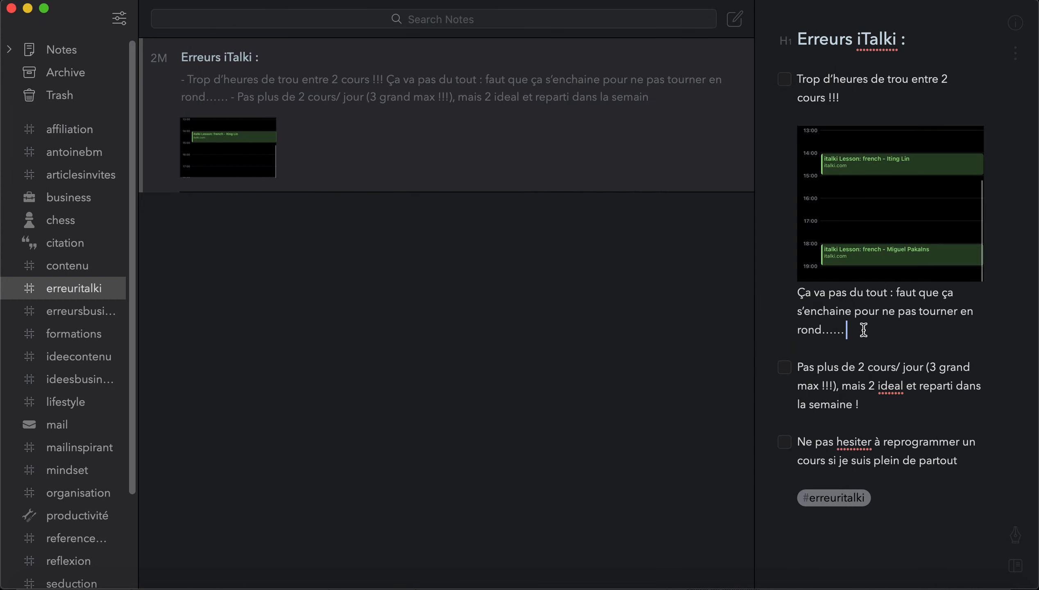
# Step: Highlight the remark below the calendar image, view the image enlarged again, and close the preview
pyautogui.moveTo(866, 331); pyautogui.dragTo(740, 293)
pyautogui.click(964, 380)
pyautogui.doubleClick(910, 214)
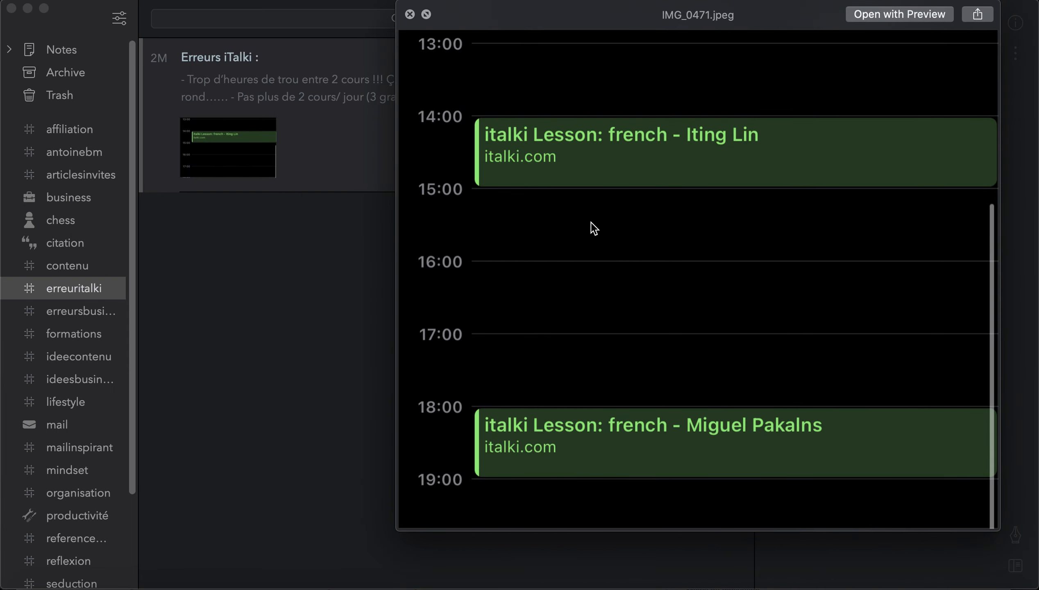
pyautogui.click(359, 81)
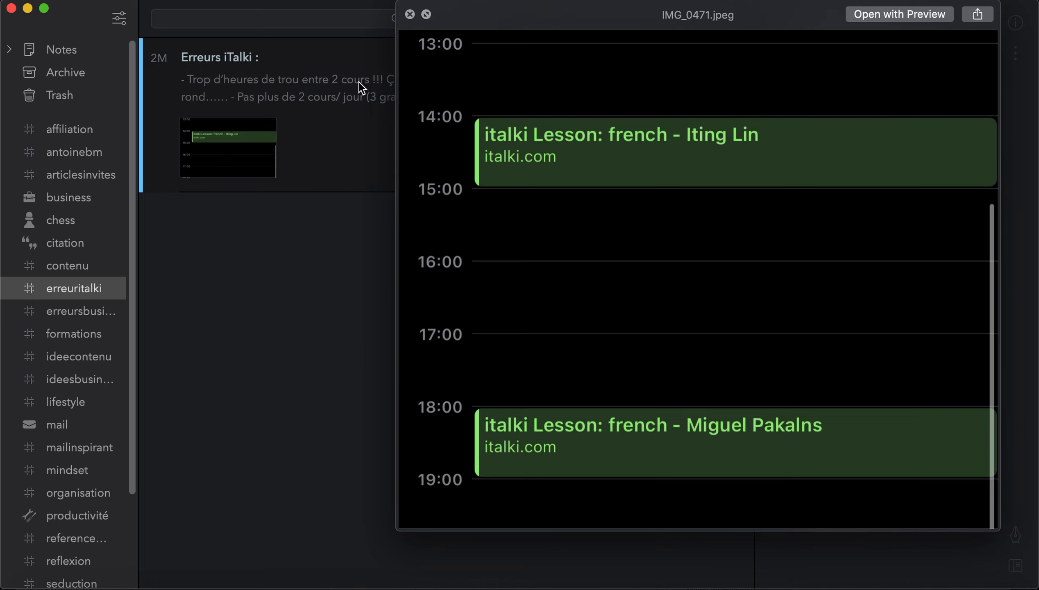
pyautogui.click(409, 15)
pyautogui.click(448, 341)
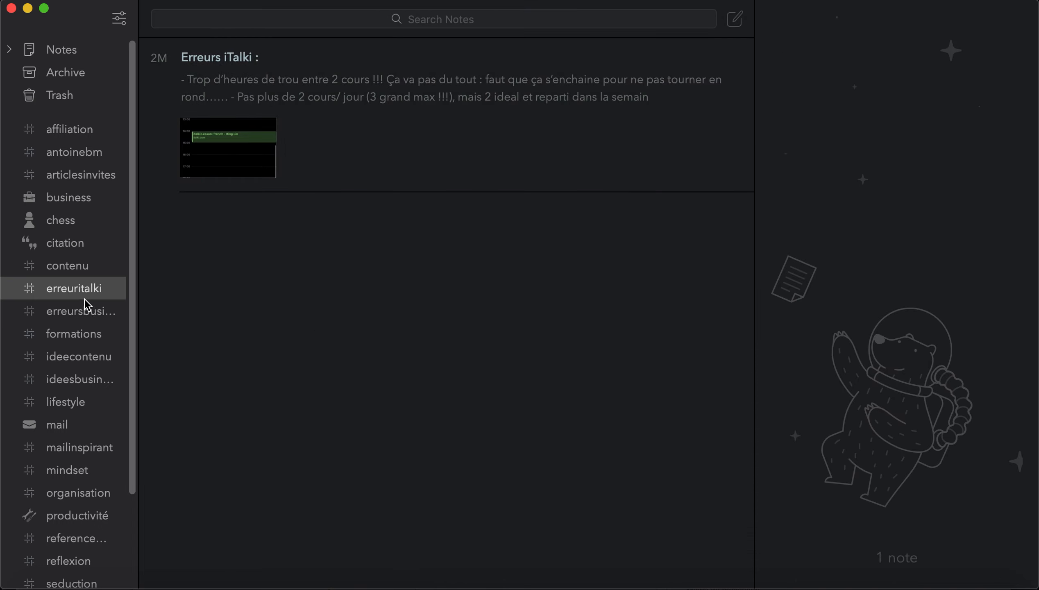
# Step: Add the existing tags productivité and reflexion below the bulleted list in the FLE course-preparation note
pyautogui.scroll(-5, 116, 316)
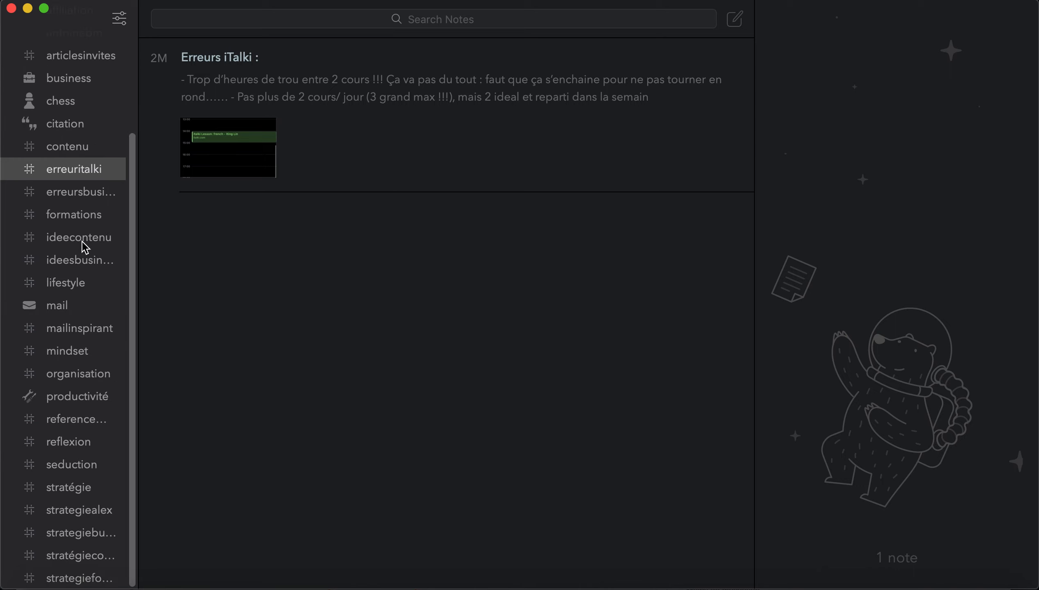
pyautogui.scroll(5, 82, 241)
pyautogui.click(71, 53)
pyautogui.doubleClick(262, 82)
pyautogui.click(954, 202)
pyautogui.click(940, 200)
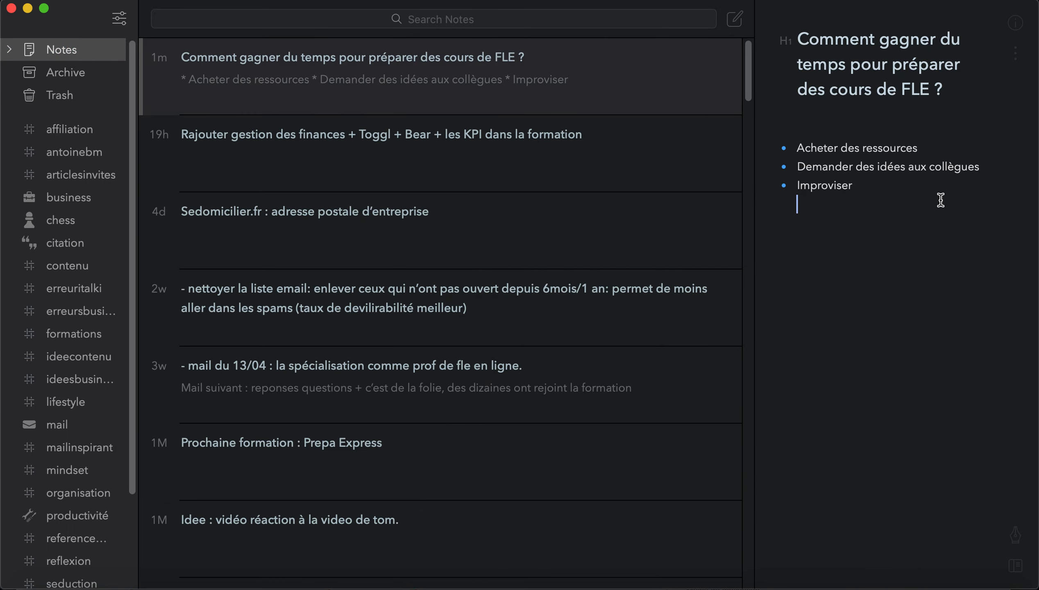
pyautogui.press('Return')
pyautogui.write('#produ')
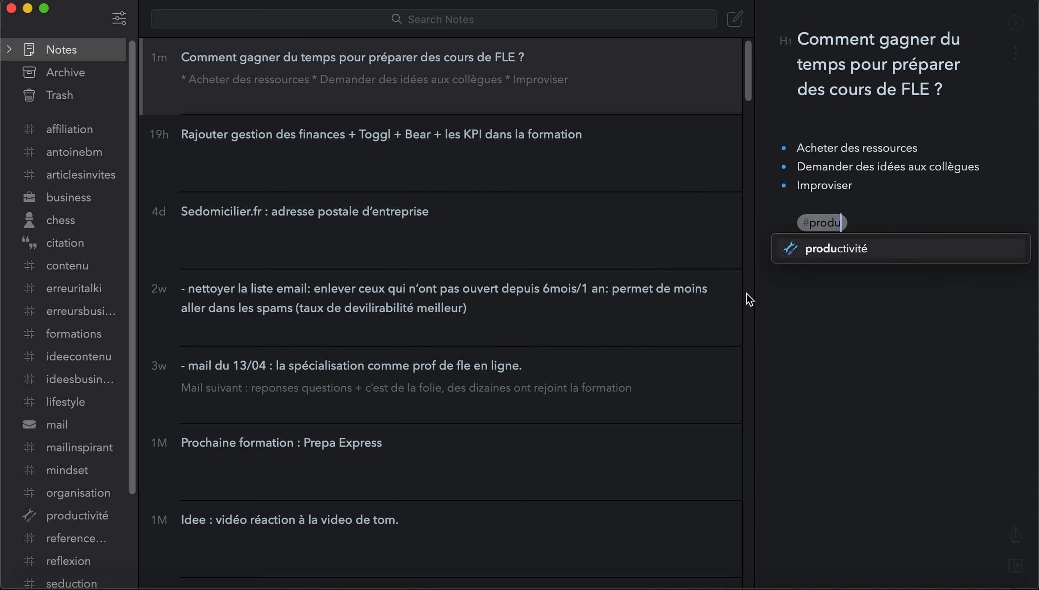
pyautogui.click(824, 249)
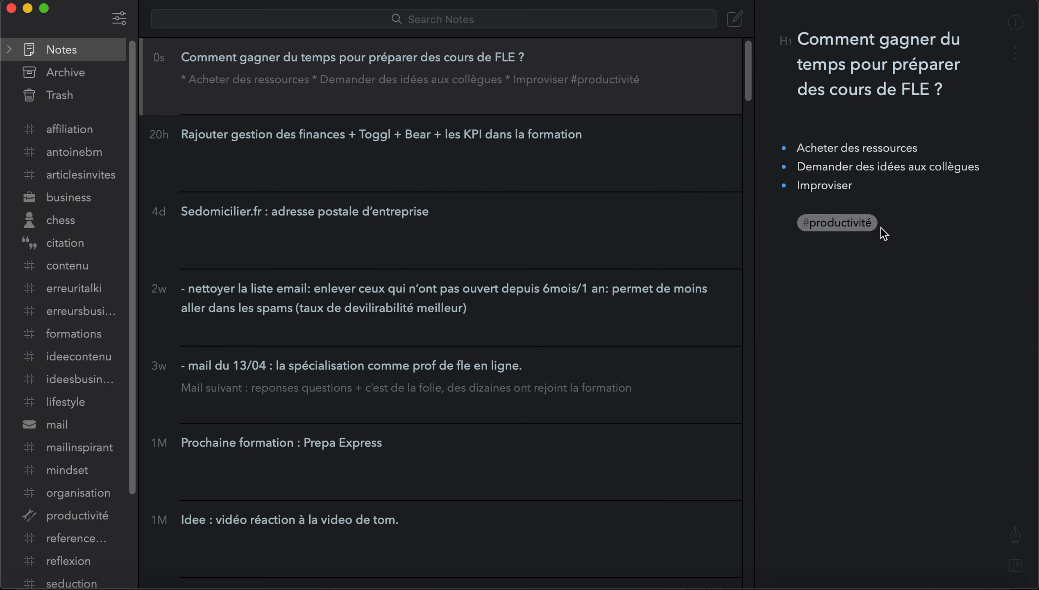
pyautogui.write('#fle')
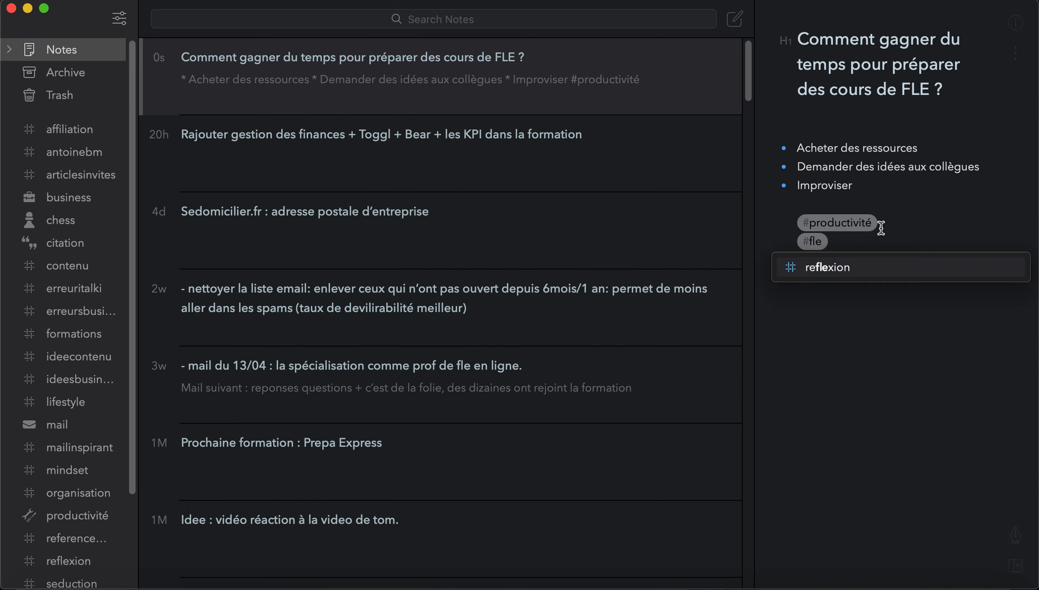
pyautogui.click(835, 268)
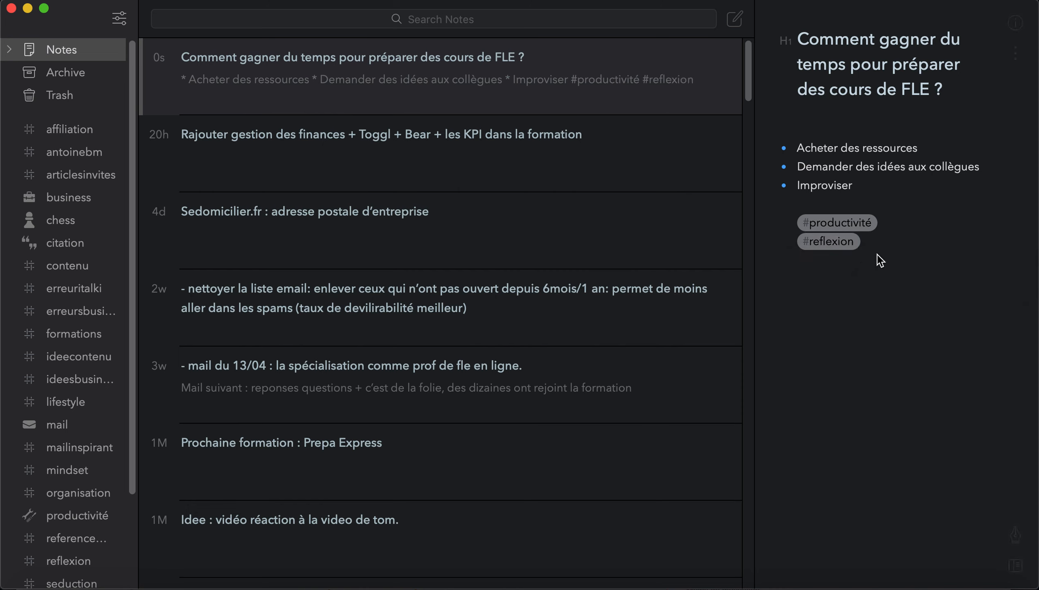
pyautogui.write('#fle')
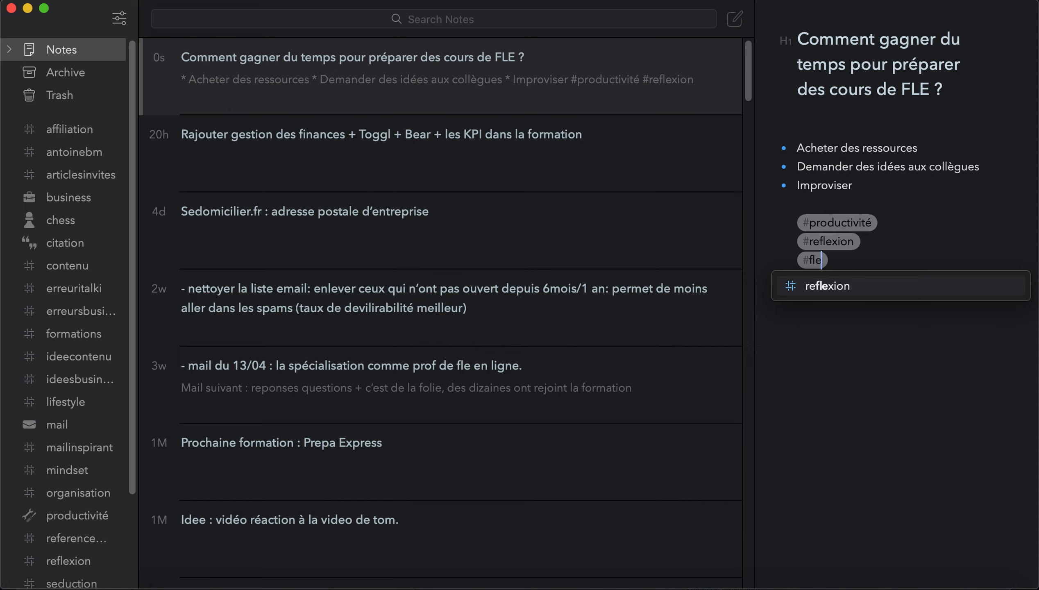
pyautogui.press('BackSpace')
pyautogui.press('BackSpace')
pyautogui.press('BackSpace')
pyautogui.press('BackSpace')
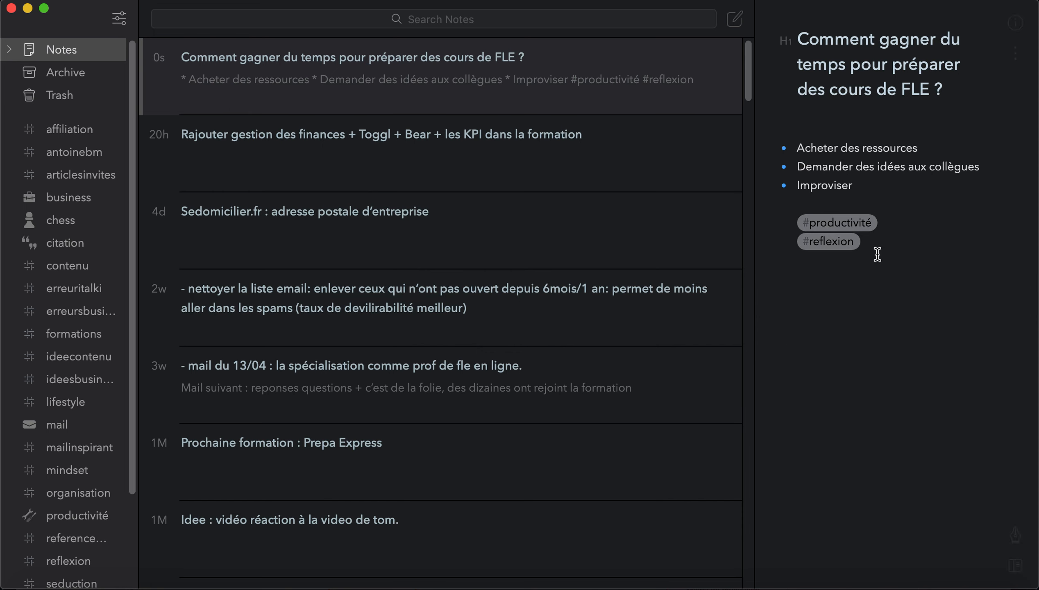
# Step: Review the notes filed under the productivité and reflexion tags, opening the FLE note and the other note in each
pyautogui.scroll(-3, 67, 406)
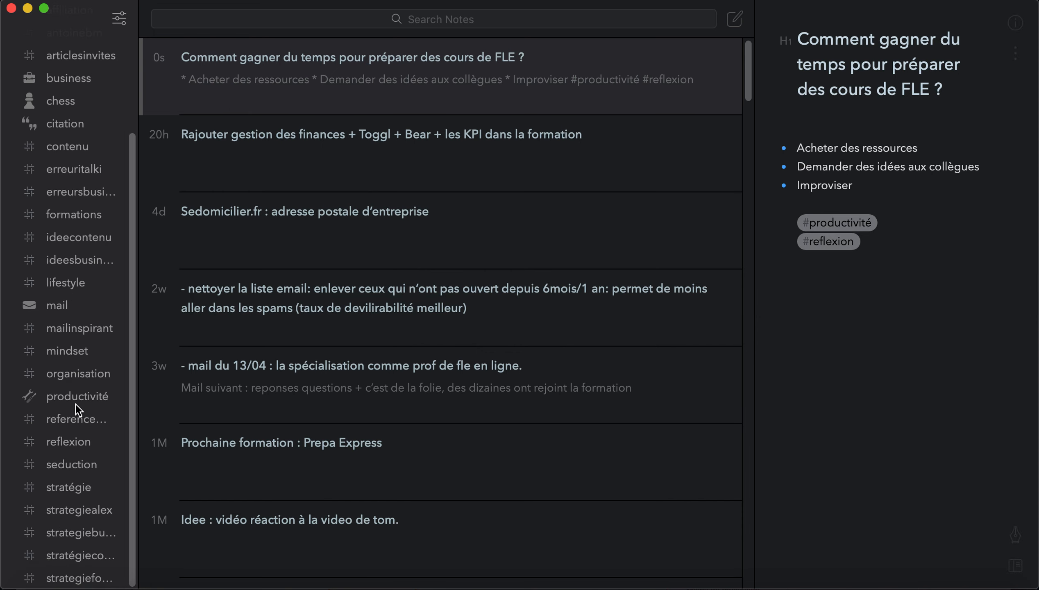
pyautogui.click(82, 397)
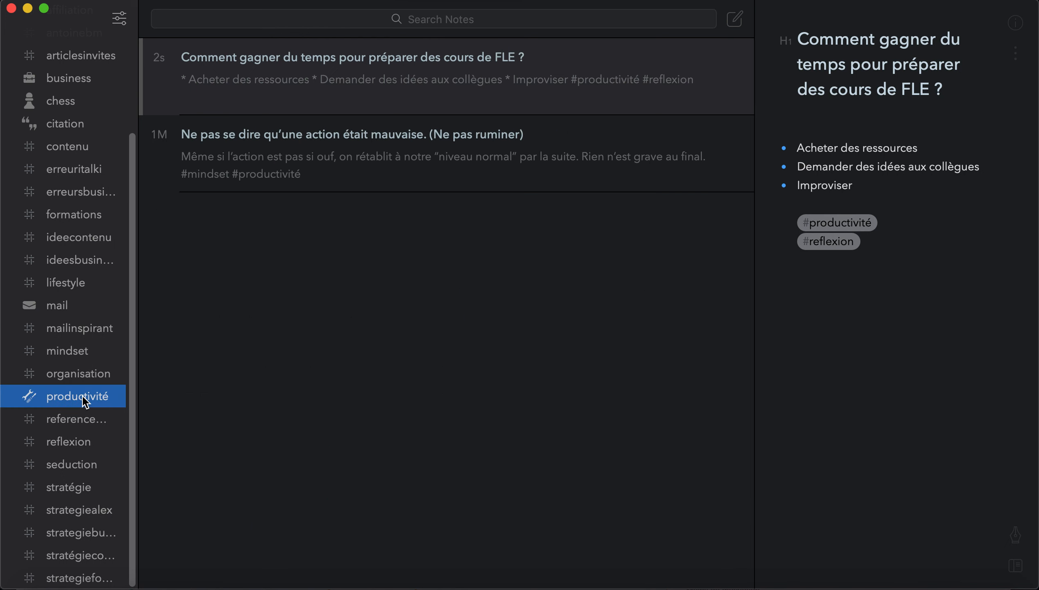
pyautogui.click(330, 161)
pyautogui.click(347, 93)
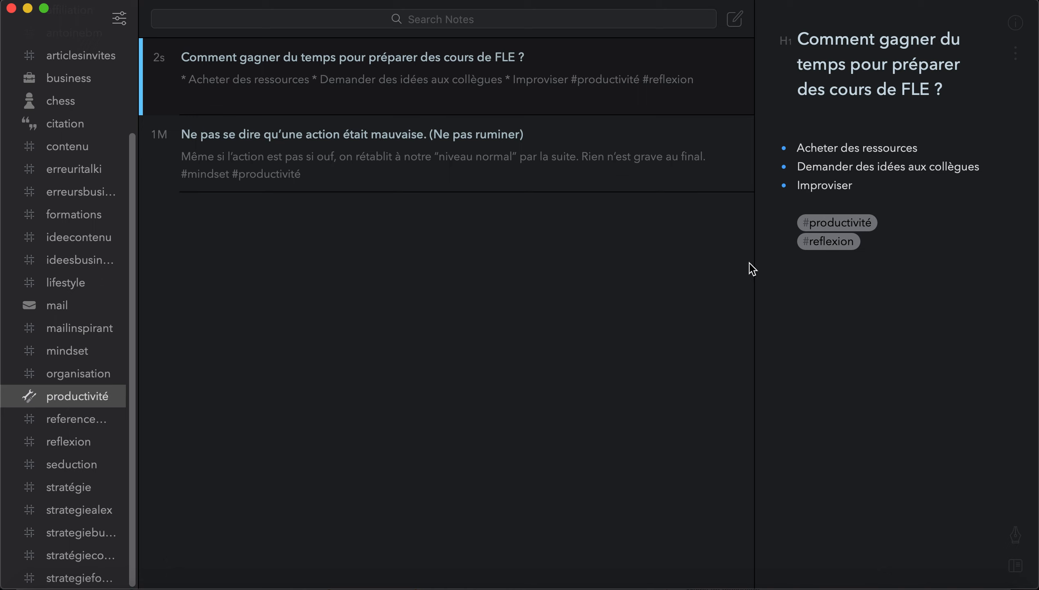
pyautogui.click(108, 448)
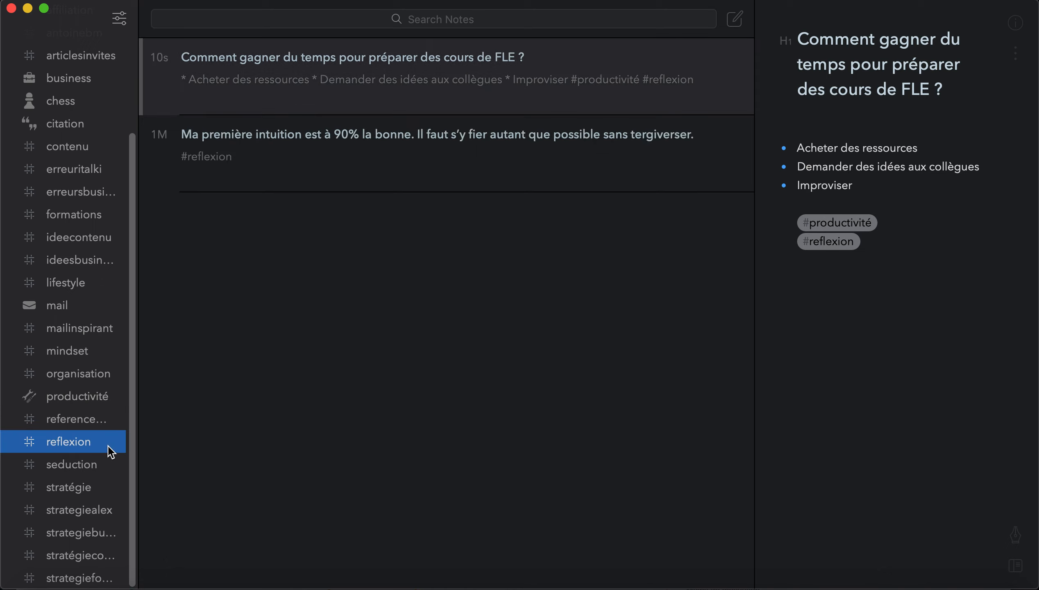
pyautogui.click(314, 181)
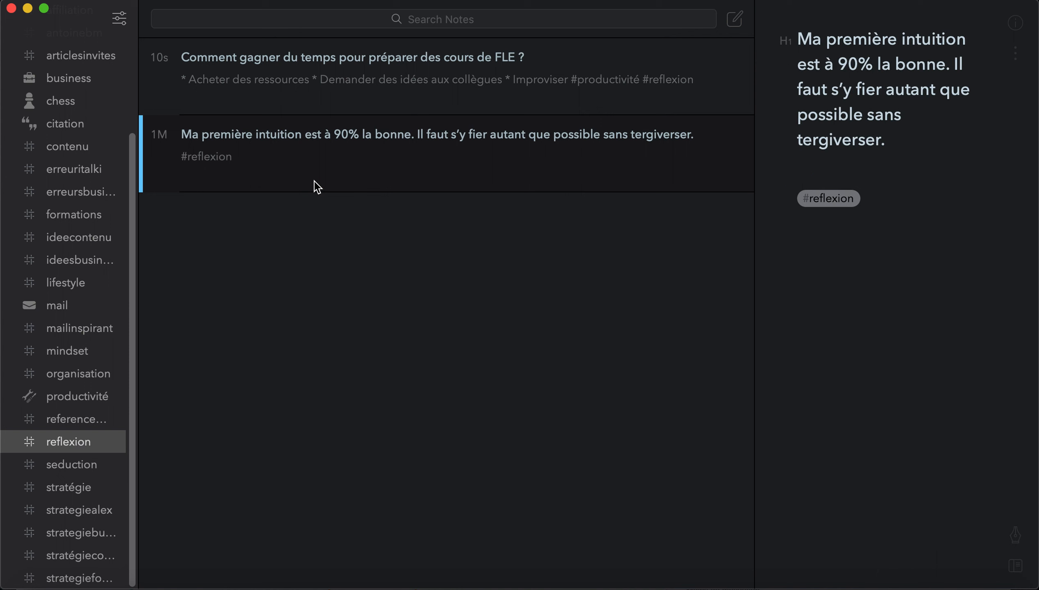
pyautogui.click(331, 109)
# Step: Browse through the tag list and view the notes filed under mail, citation and affiliation
pyautogui.scroll(3, 51, 352)
pyautogui.scroll(-3, 52, 355)
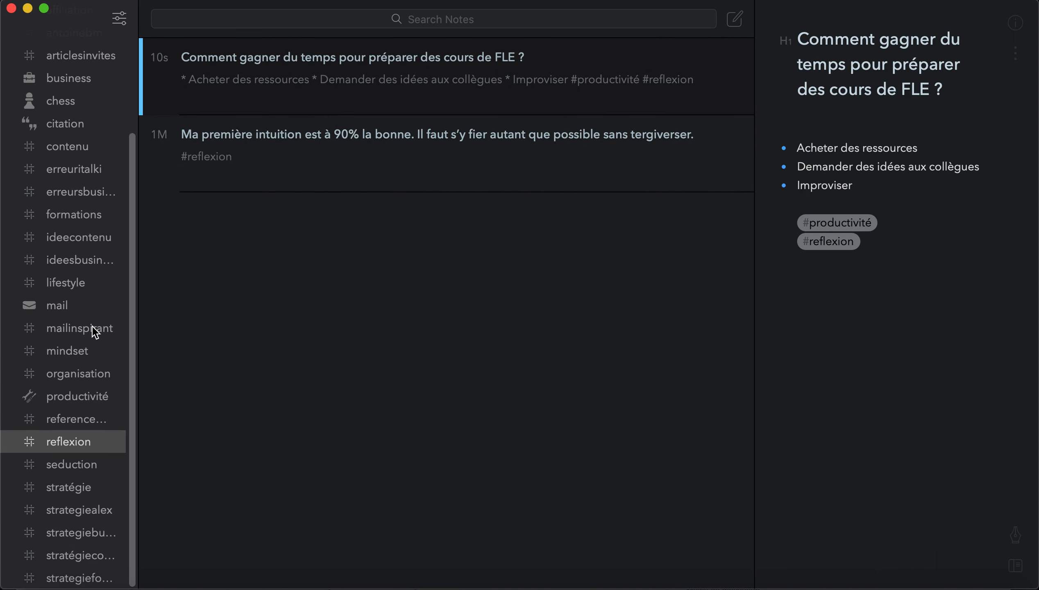
pyautogui.scroll(3, 91, 325)
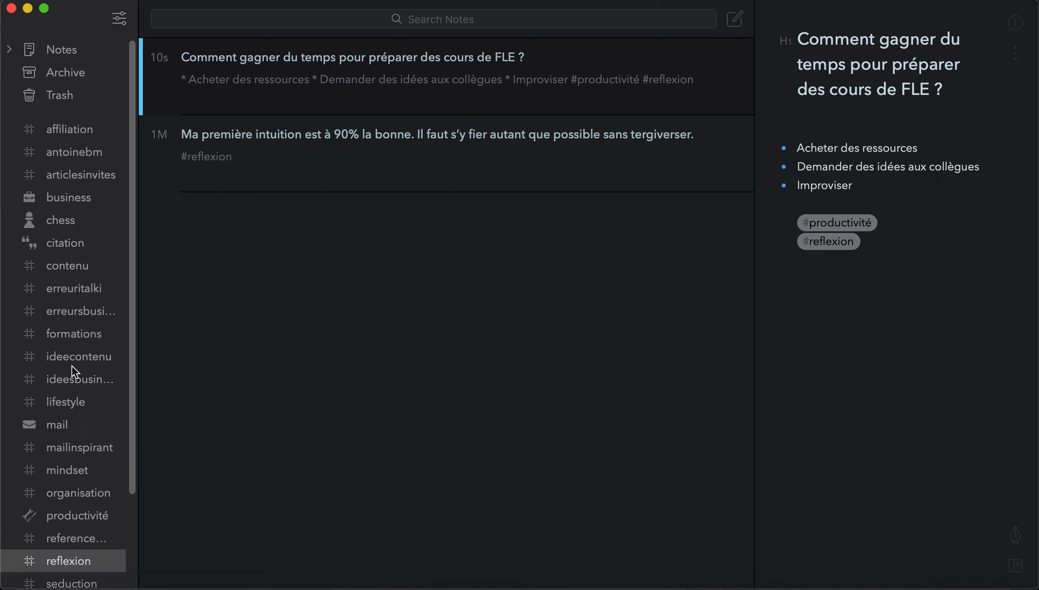
pyautogui.click(64, 425)
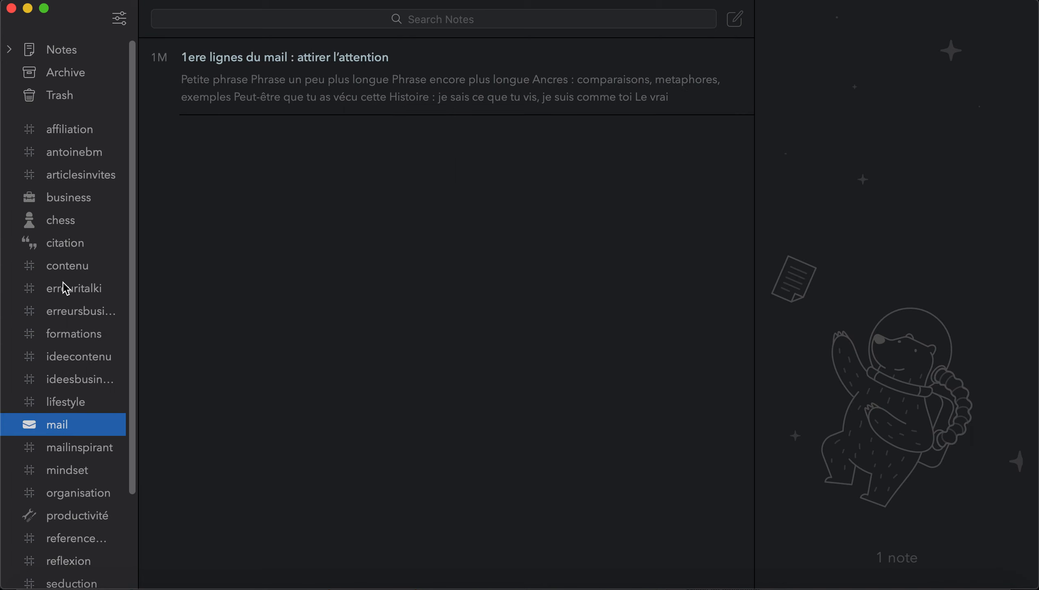
pyautogui.click(84, 250)
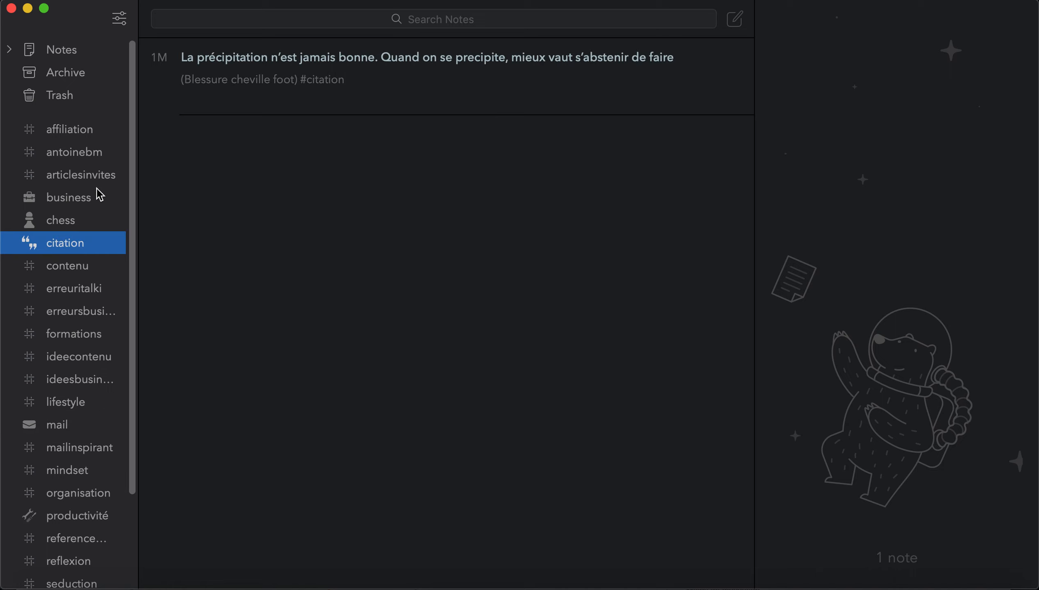
pyautogui.scroll(-3, 106, 200)
pyautogui.scroll(3, 104, 229)
pyautogui.scroll(-3, 106, 433)
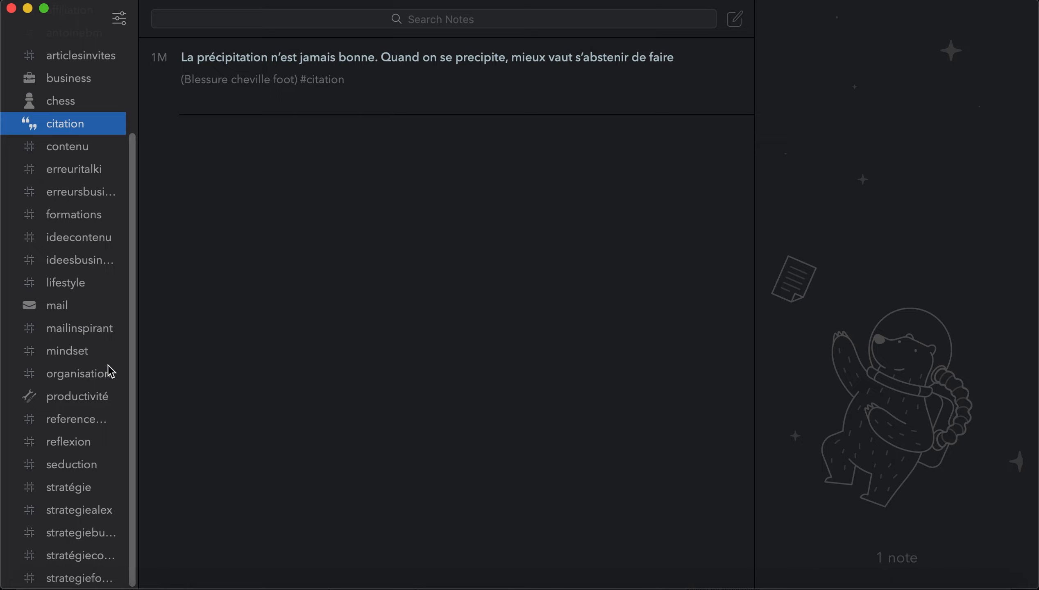
pyautogui.scroll(3, 66, 289)
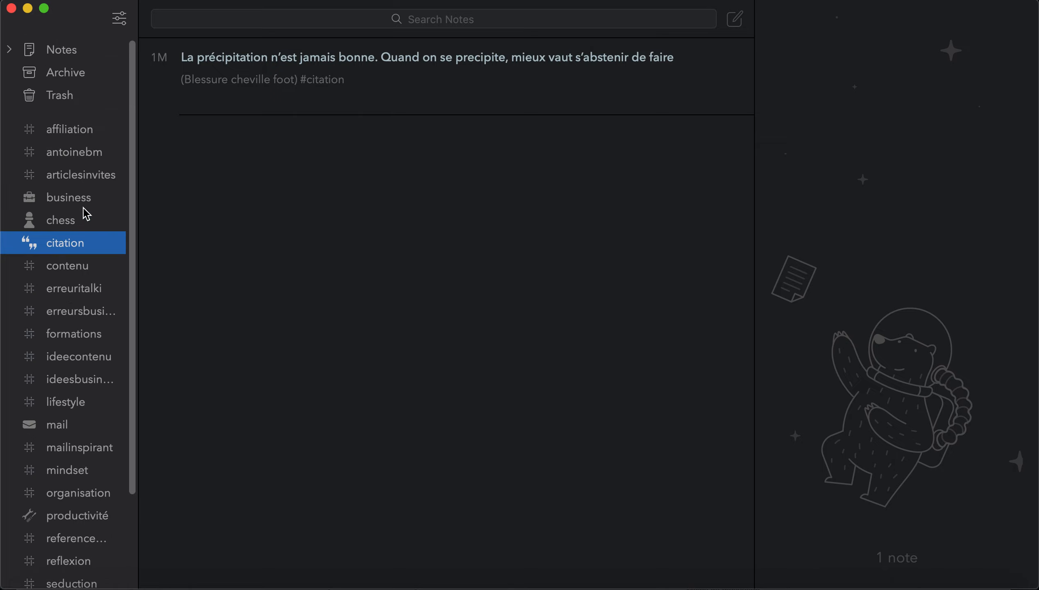
pyautogui.click(73, 138)
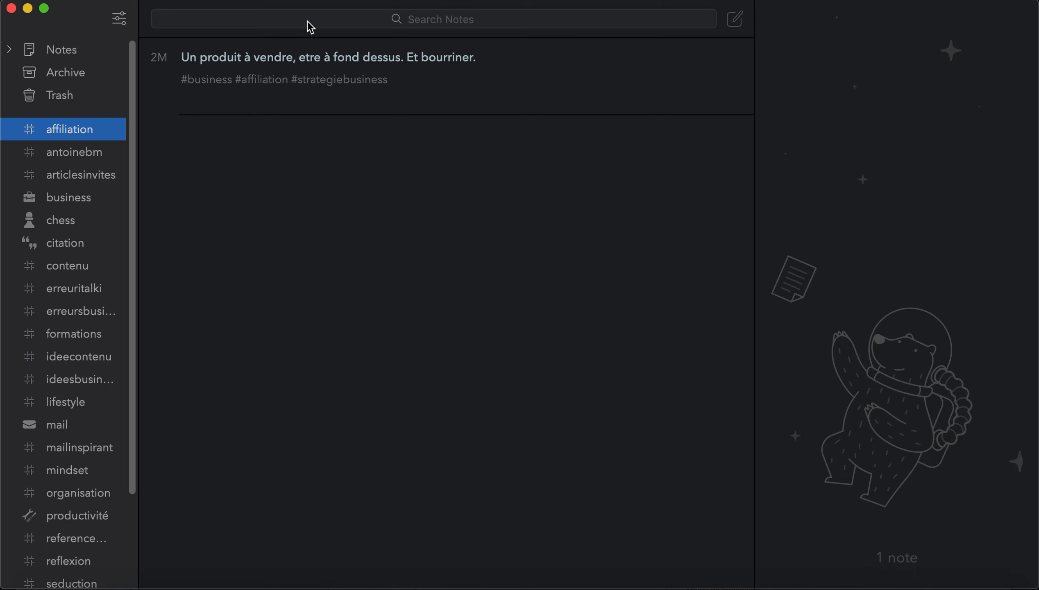
pyautogui.scroll(-3, 78, 322)
pyautogui.scroll(3, 77, 332)
# Step: Reopen the FLE course-preparation note from all notes and add the line "FLIPIZZ :" between the list and the tags
pyautogui.click(61, 50)
pyautogui.click(413, 95)
pyautogui.click(919, 190)
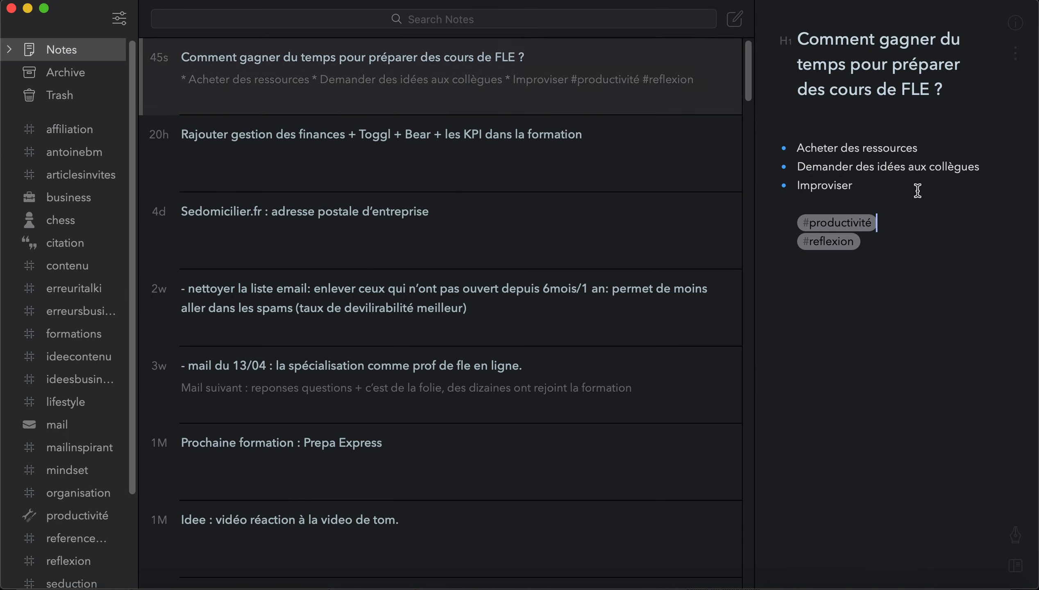
pyautogui.press('Return')
pyautogui.press('Return')
pyautogui.write('FL')
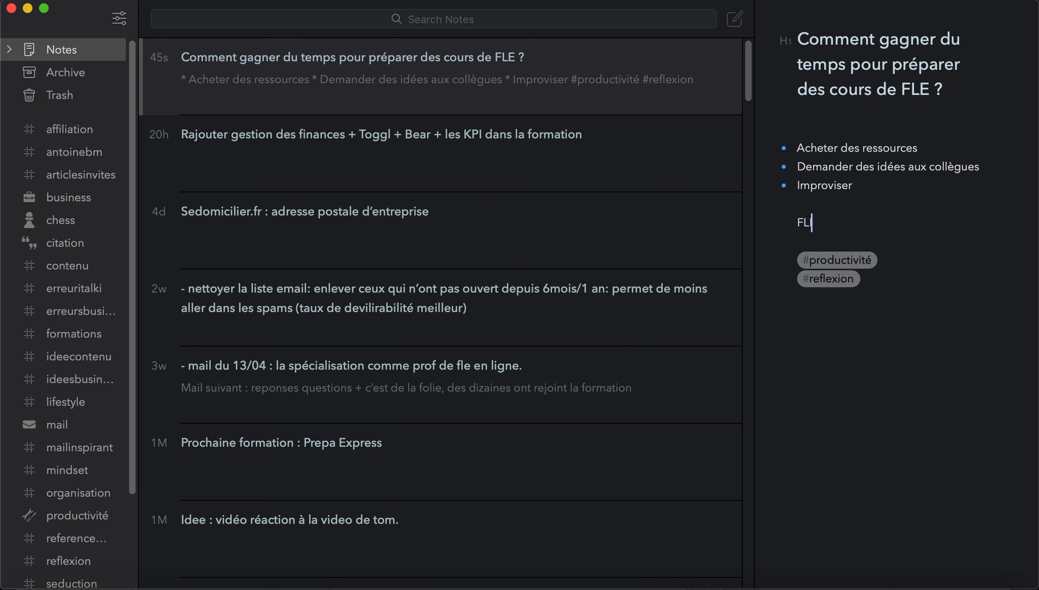
pyautogui.write('IPIZZ :')
# Step: Insert a link titled "SIte FLIPPIZZ" with the URL flippizz.com after "FLIPIZZ :"
pyautogui.click(1015, 536)
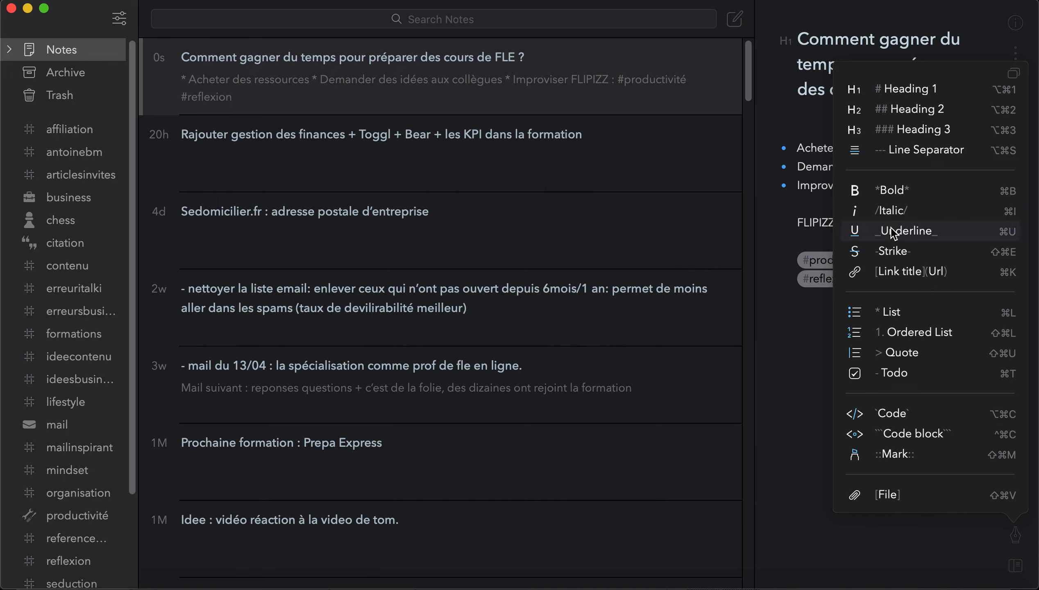
pyautogui.click(901, 276)
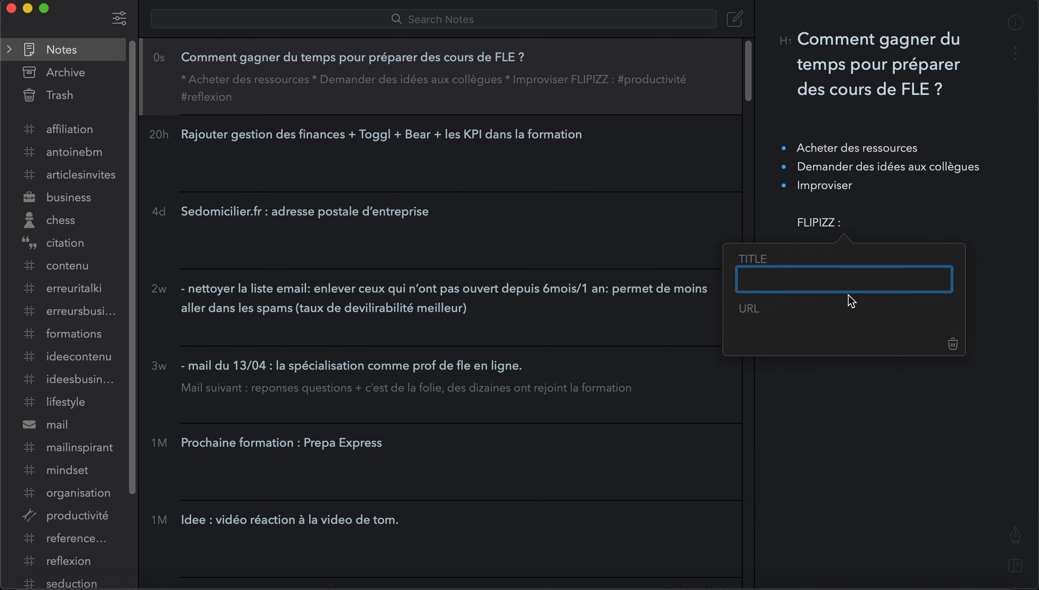
pyautogui.write('SIte FLIPPIZZ')
pyautogui.click(827, 328)
pyautogui.write('flippiz')
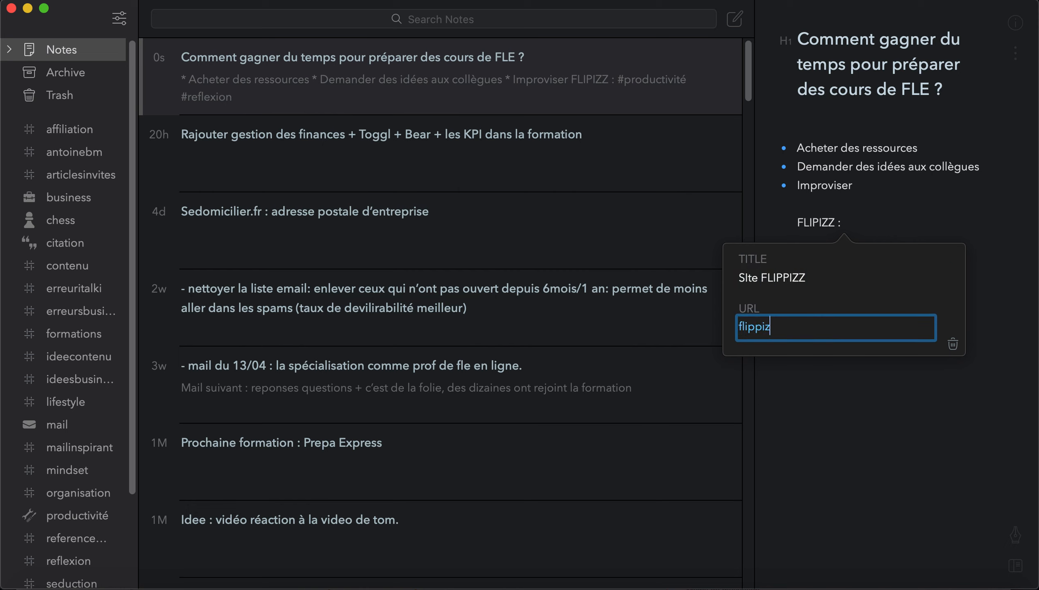
pyautogui.write('z.com')
pyautogui.press('Return')
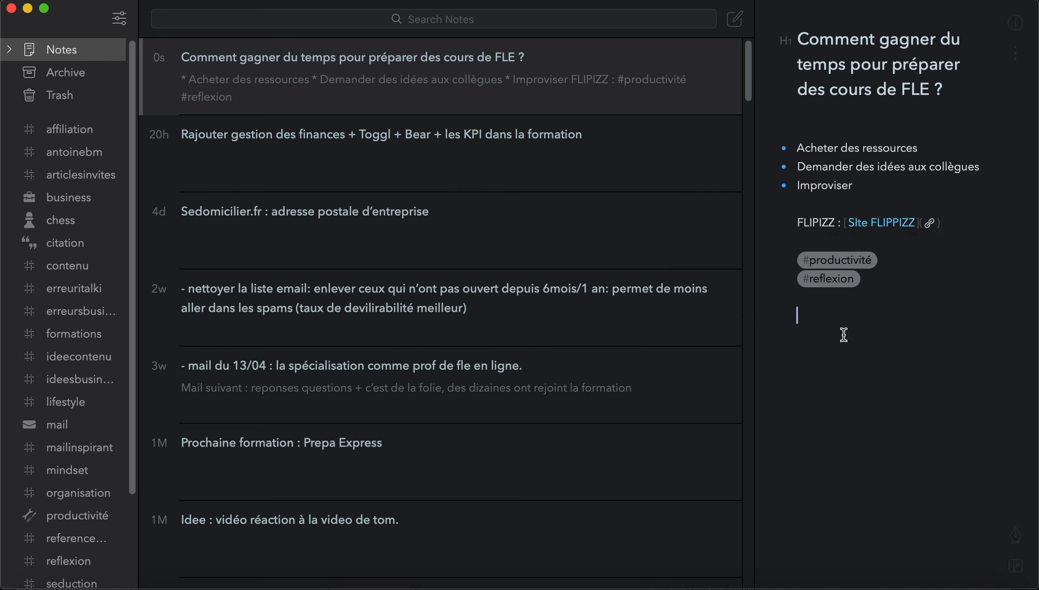
pyautogui.click(953, 227)
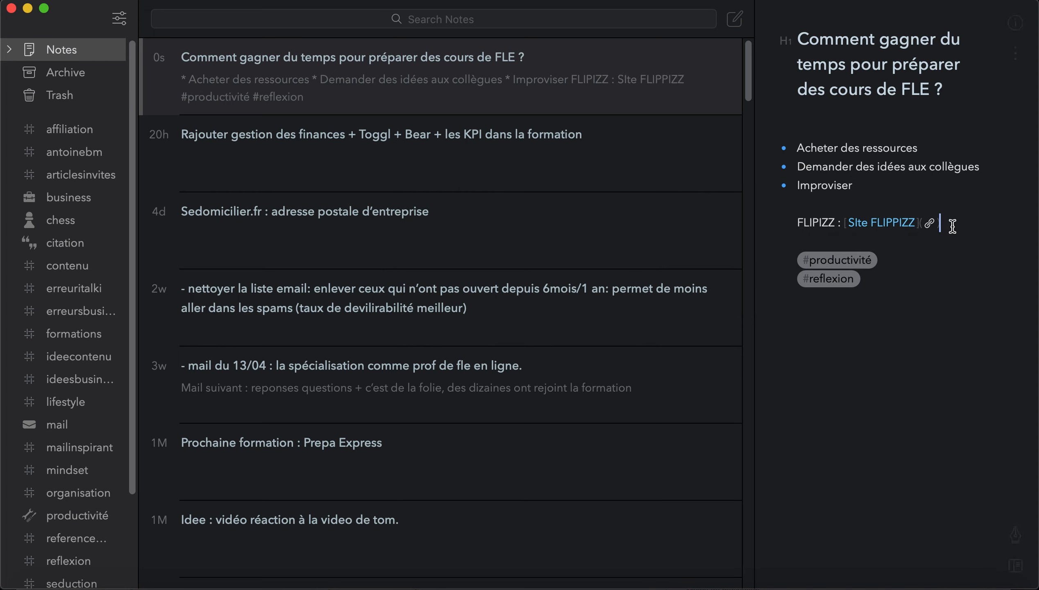